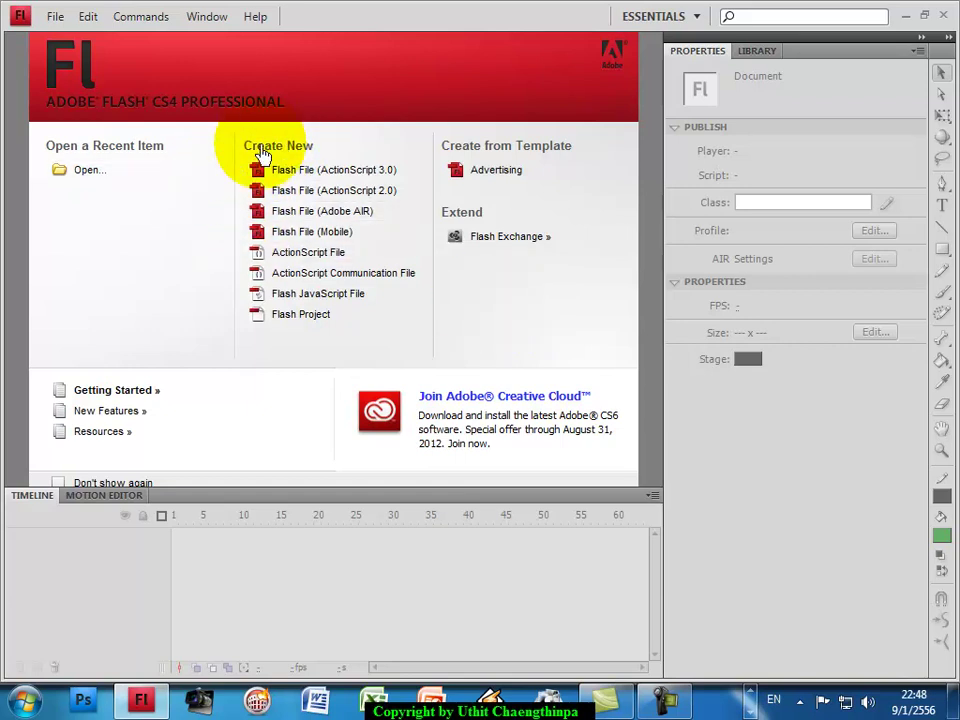
# - Create a new Flash File (ActionScript 3.0) document
pyautogui.click(326, 175)
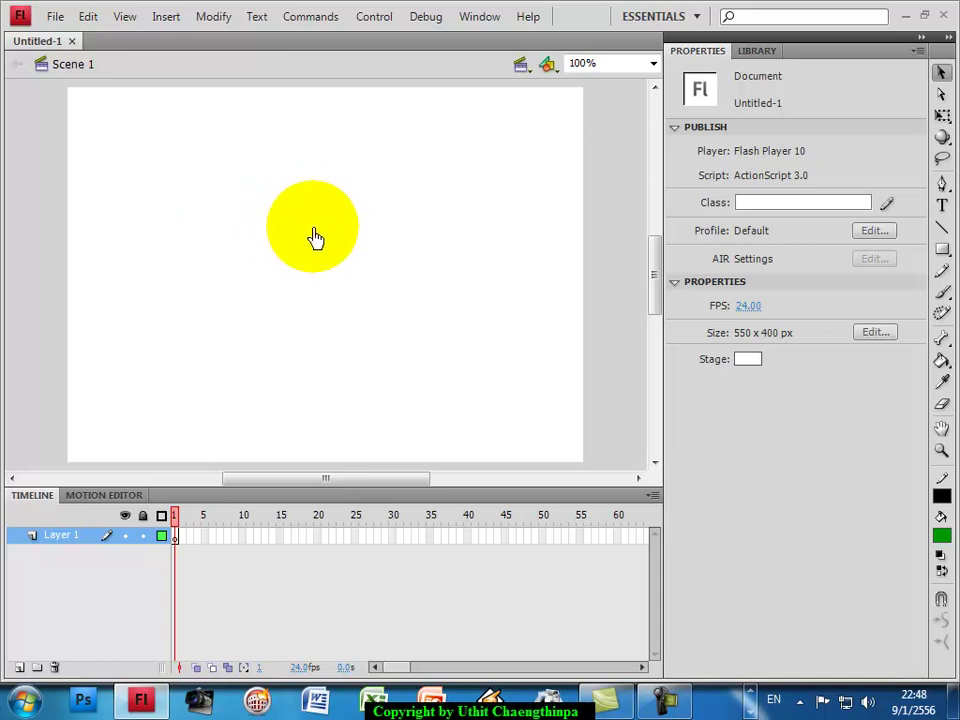
# - Draw a horizontal black line with stroke size 10 in the stage's upper half and another below it with stroke size 5
pyautogui.click(942, 230)
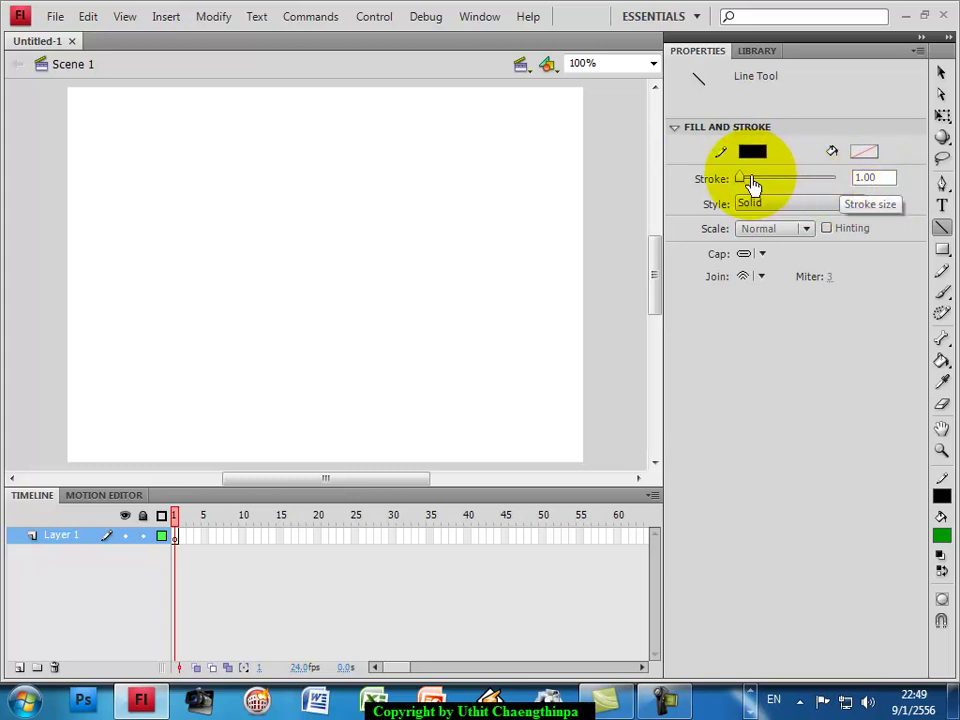
pyautogui.moveTo(742, 180); pyautogui.dragTo(745, 180)
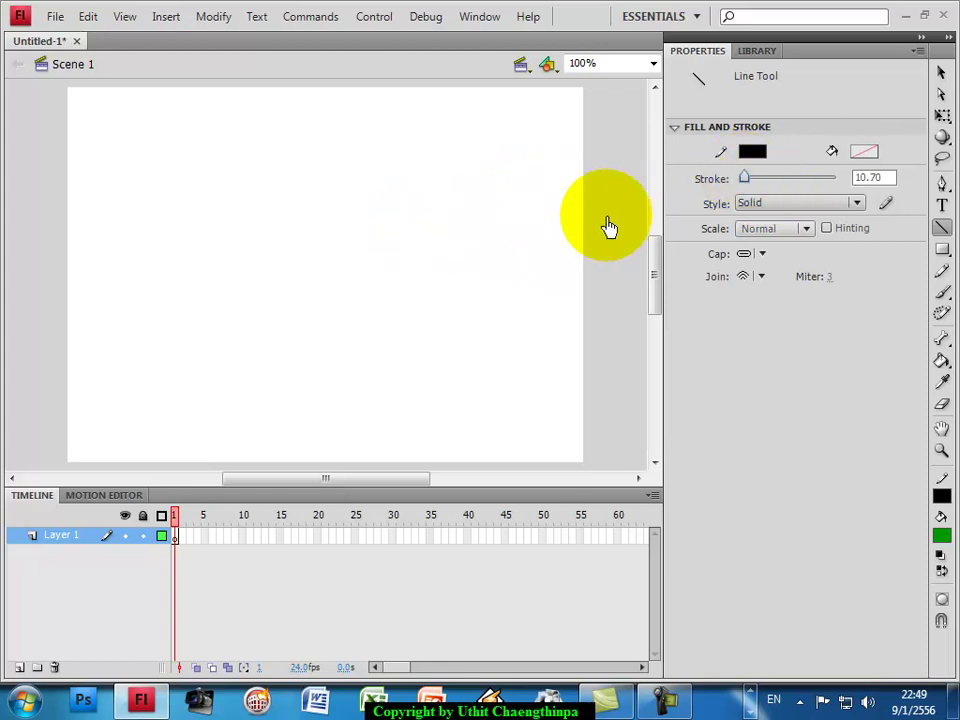
pyautogui.moveTo(746, 184)
pyautogui.mouseDown()
pyautogui.moveTo(762, 190)
pyautogui.moveTo(744, 192)
pyautogui.mouseUp()
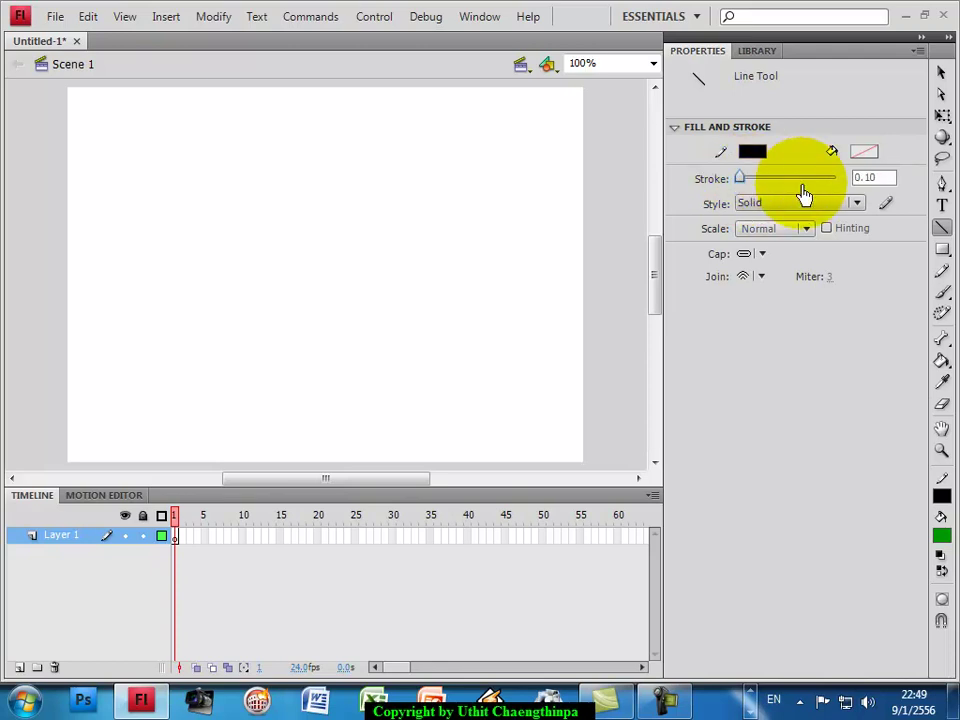
pyautogui.click(862, 178)
pyautogui.write('10')
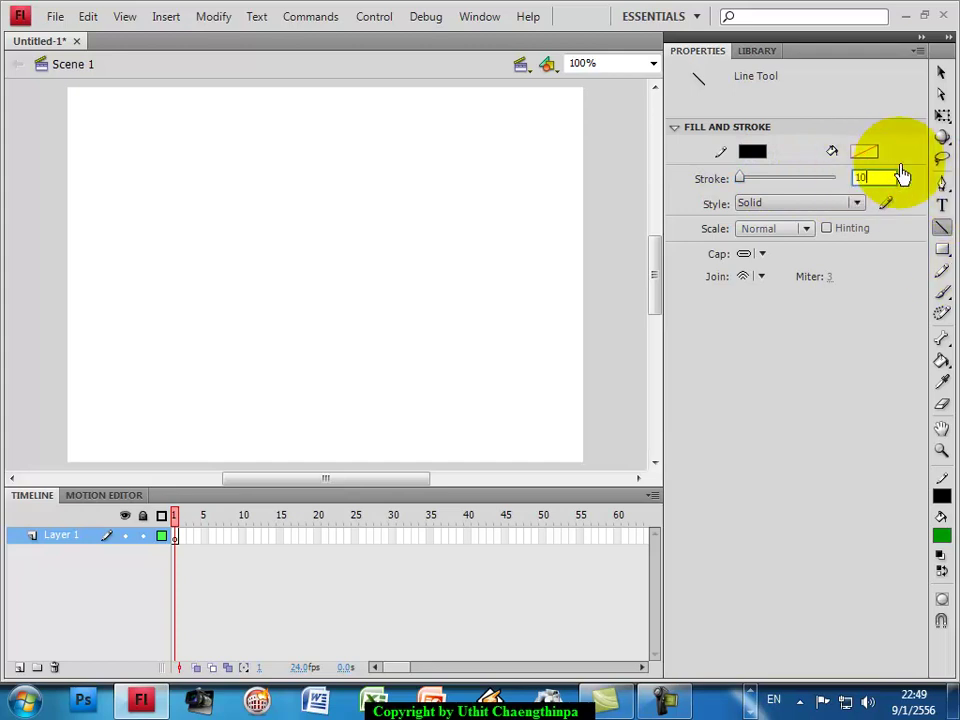
pyautogui.click(899, 163)
pyautogui.moveTo(204, 173)
pyautogui.mouseDown()
pyautogui.moveTo(392, 180)
pyautogui.moveTo(401, 189)
pyautogui.mouseUp()
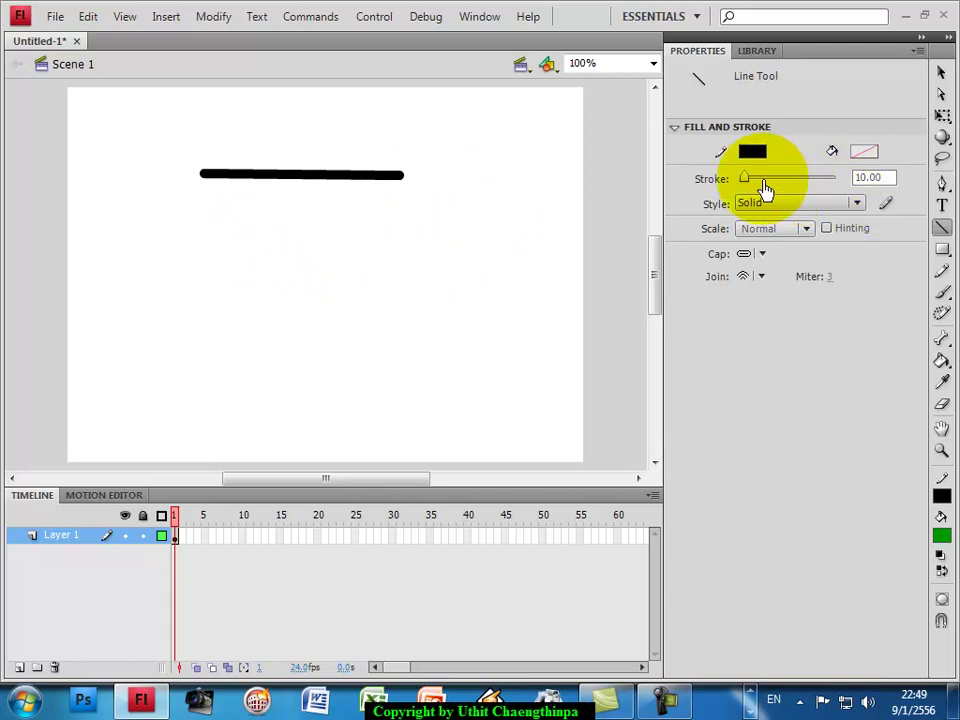
pyautogui.click(870, 178)
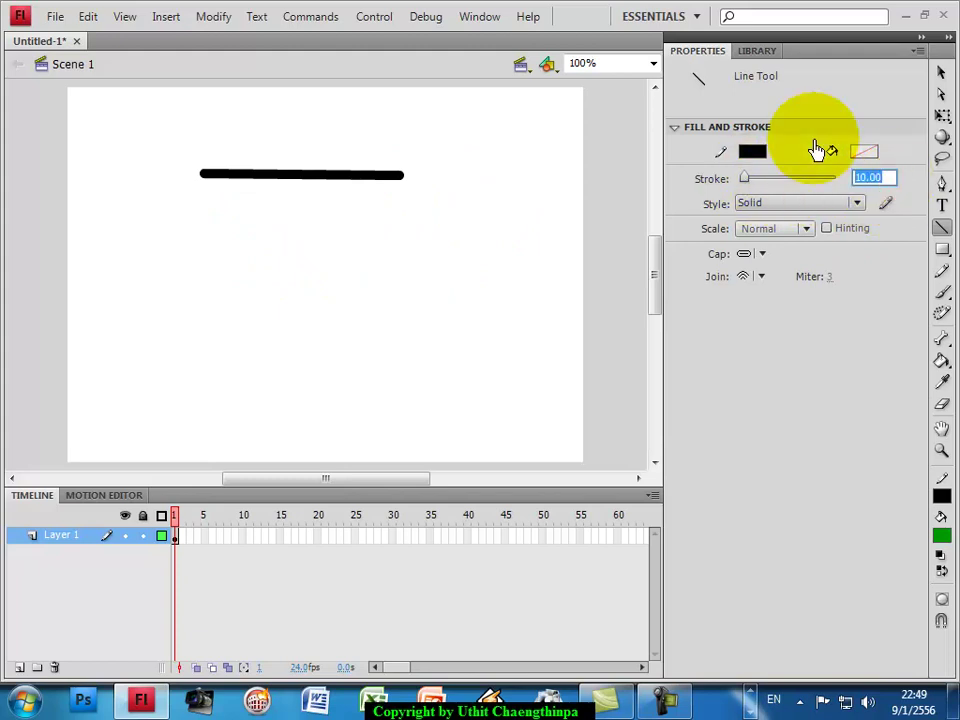
pyautogui.moveTo(191, 254); pyautogui.dragTo(378, 254)
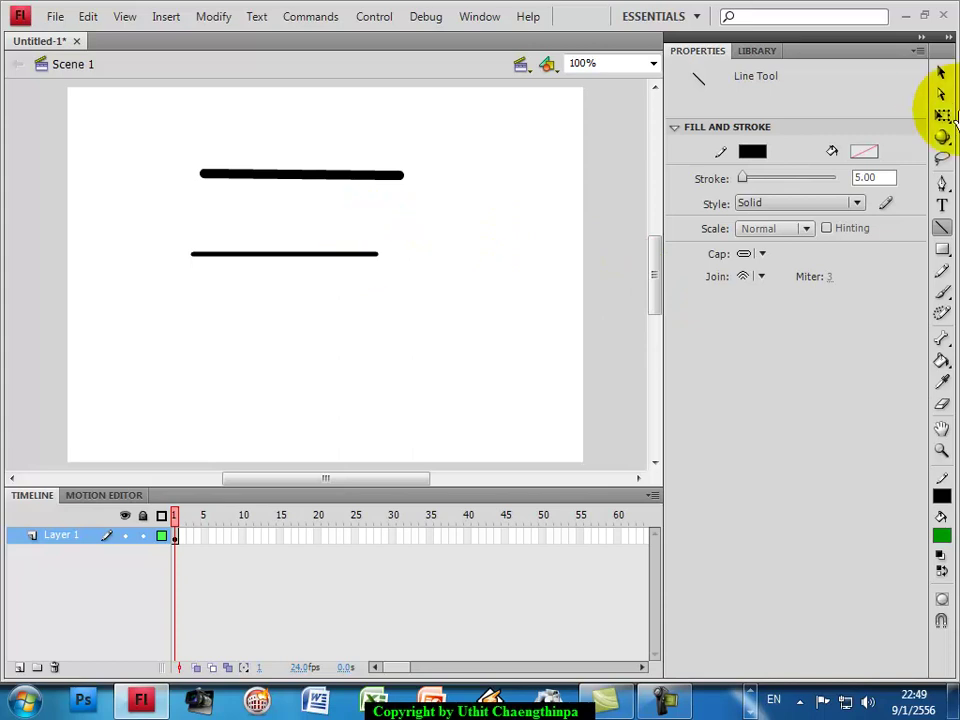
# - Select both horizontal lines on the stage and delete them
pyautogui.click(940, 72)
pyautogui.moveTo(148, 148)
pyautogui.mouseDown()
pyautogui.moveTo(435, 321)
pyautogui.moveTo(467, 328)
pyautogui.mouseUp()
pyautogui.press('Delete')
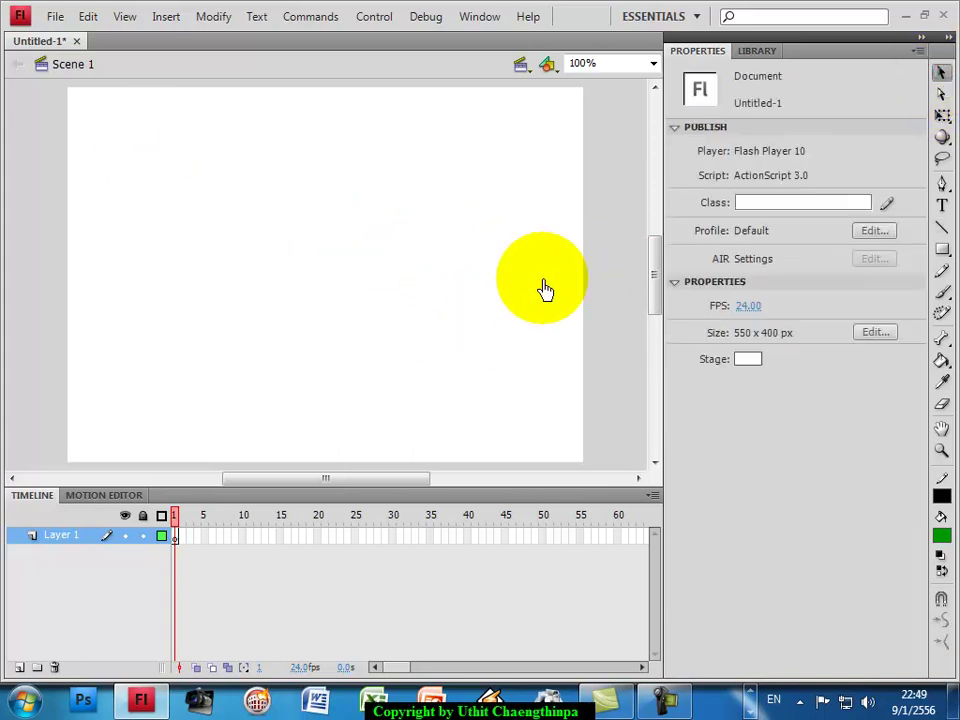
# - Draw a horizontal solid black line with stroke size 5 near the stage's upper edge using the Line tool
pyautogui.click(941, 228)
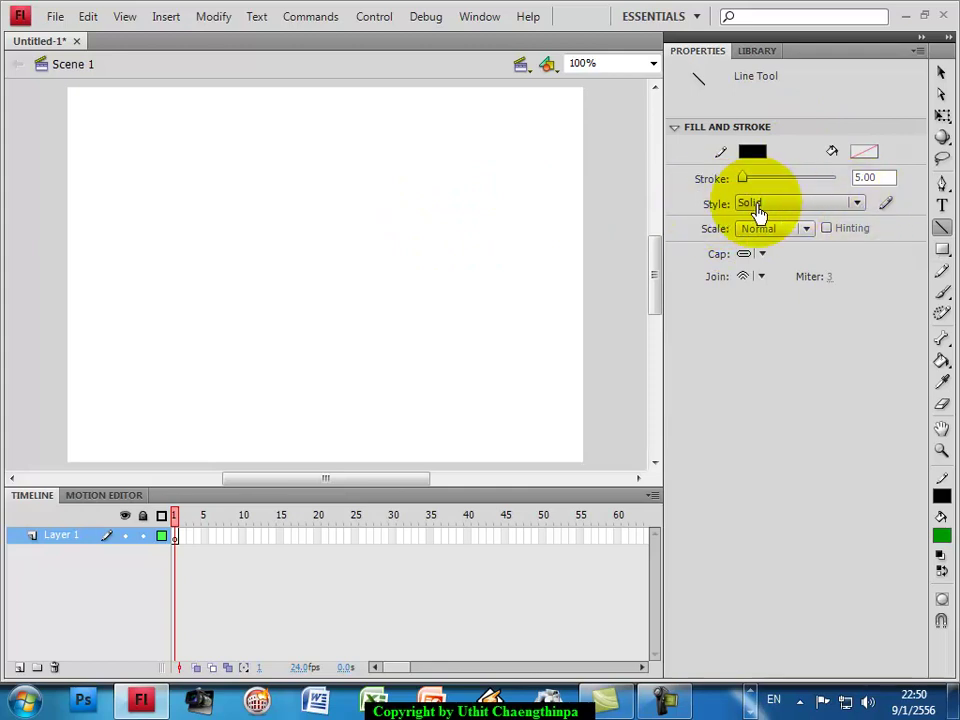
pyautogui.moveTo(186, 131); pyautogui.dragTo(430, 148)
pyautogui.moveTo(130, 133); pyautogui.dragTo(132, 283)
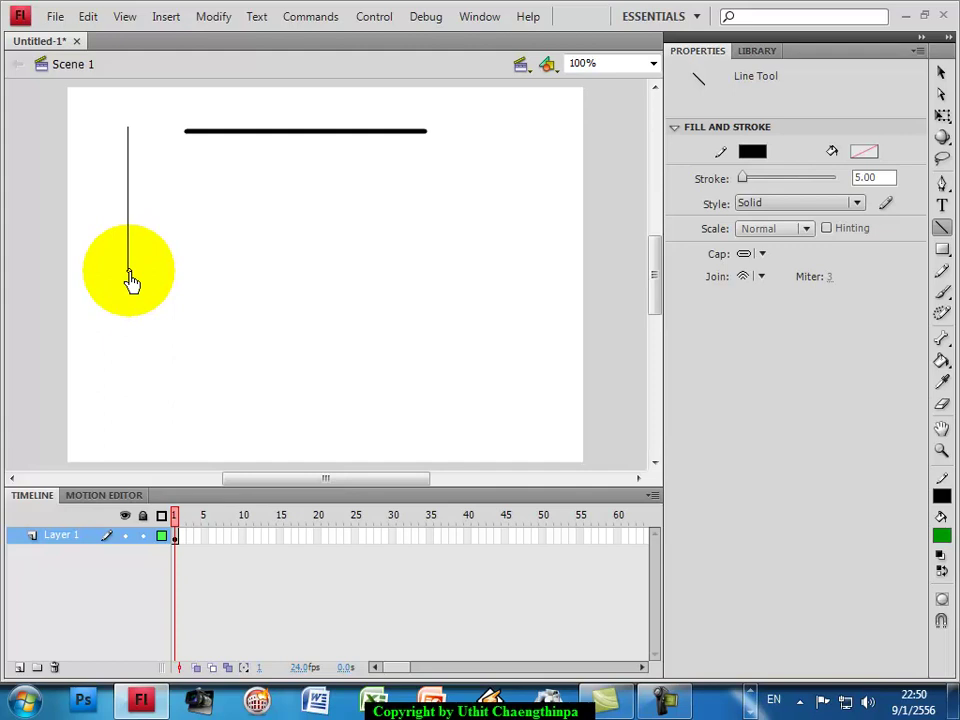
pyautogui.moveTo(128, 275); pyautogui.dragTo(128, 271)
pyautogui.click(88, 16)
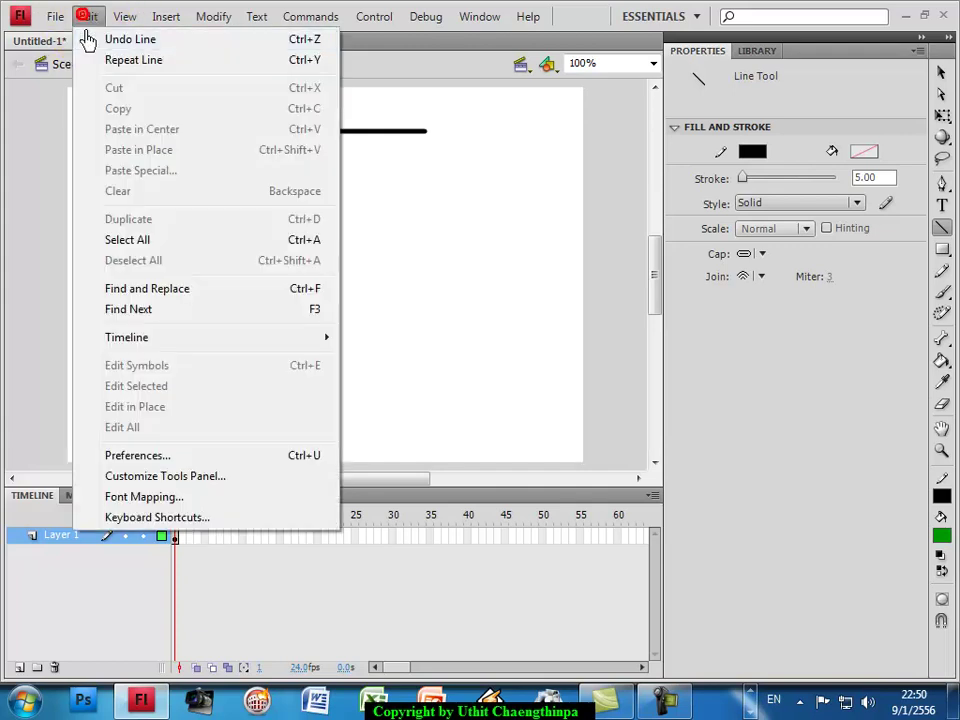
pyautogui.click(95, 38)
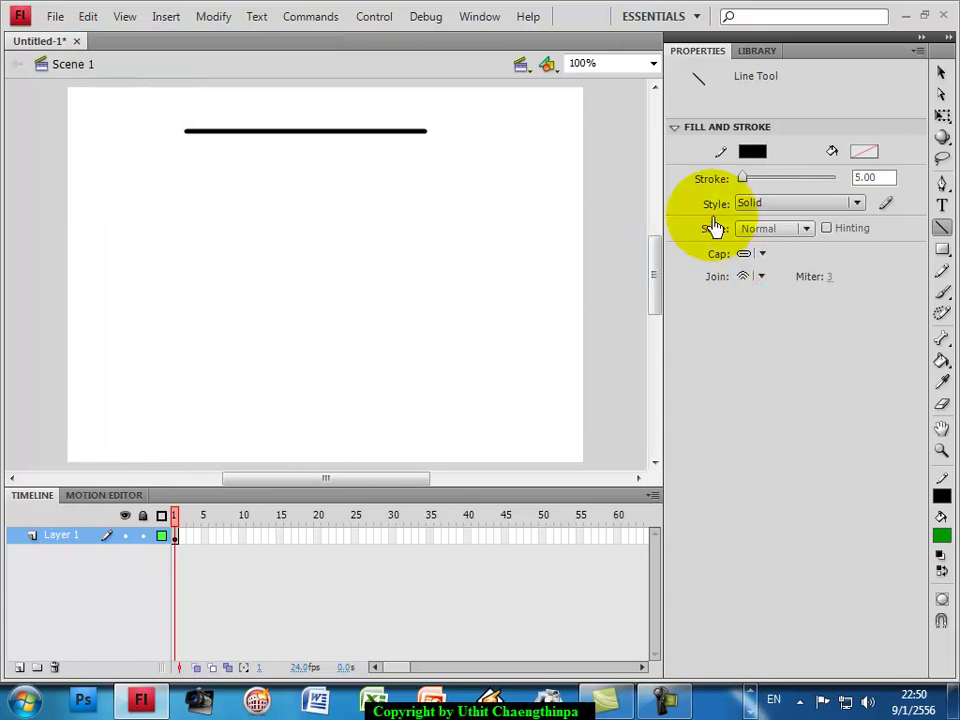
# - Draw two more horizontal lines beneath the solid one, the first with the Dashed style and the second with the Dotted style
pyautogui.click(823, 202)
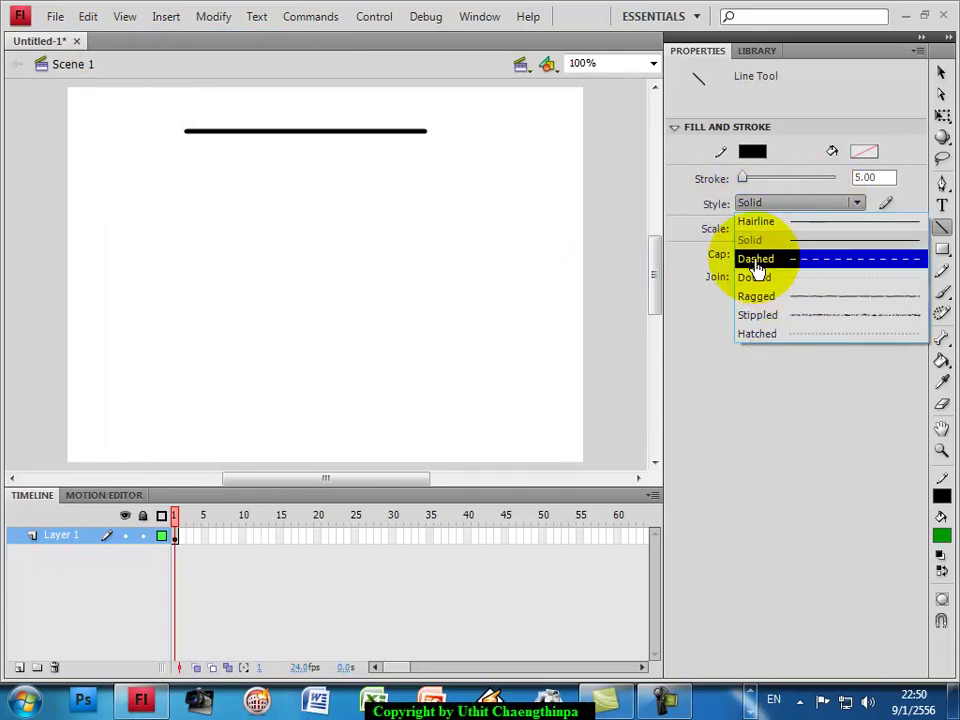
pyautogui.click(842, 260)
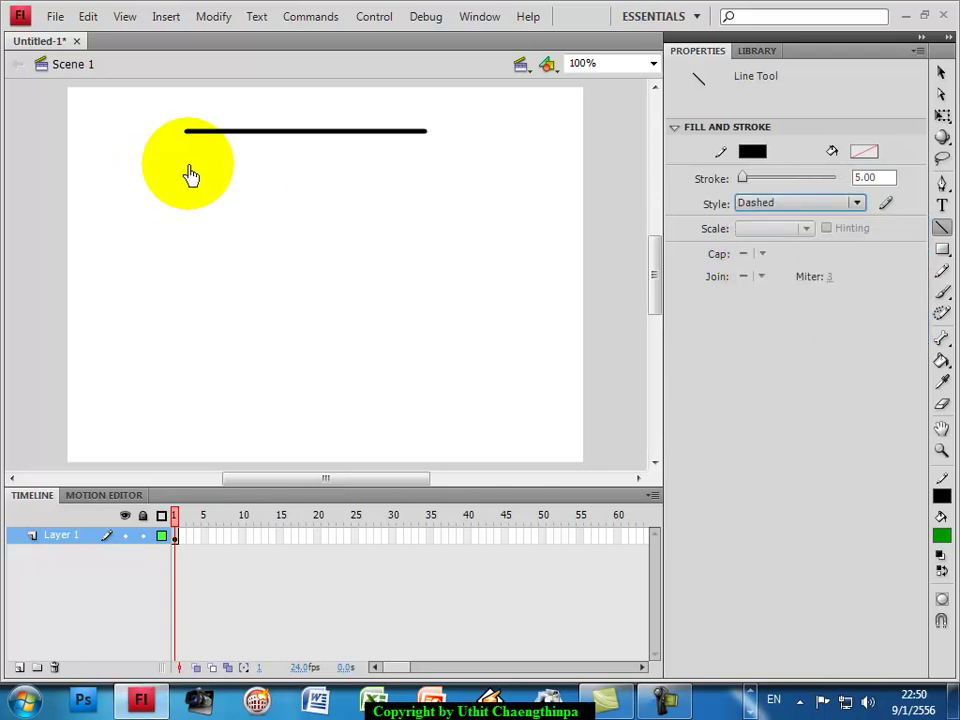
pyautogui.moveTo(188, 164); pyautogui.dragTo(423, 164)
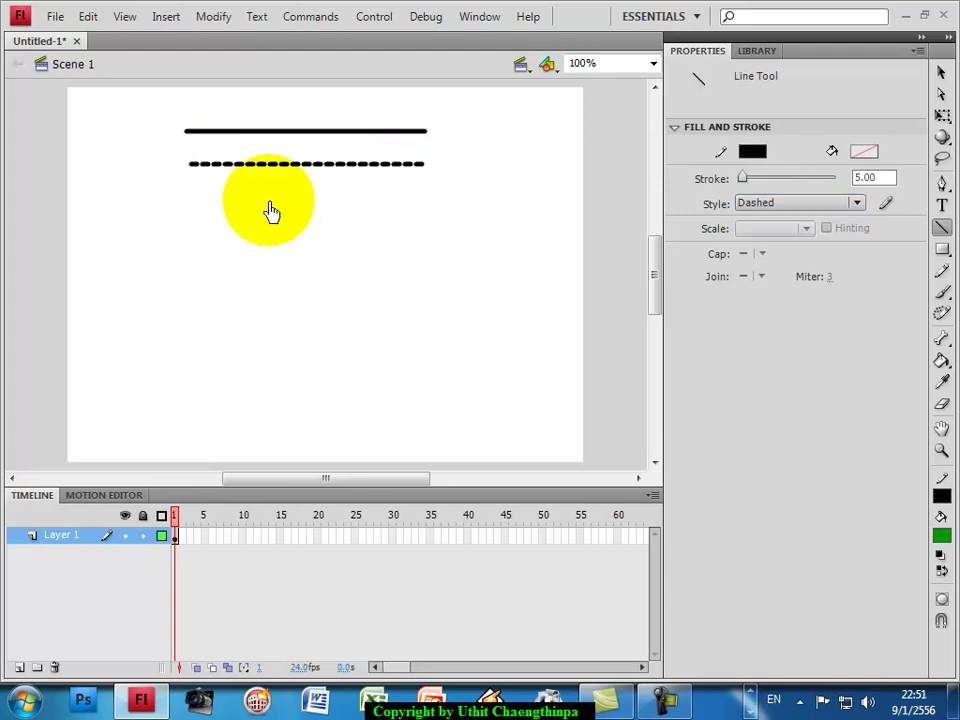
pyautogui.click(800, 203)
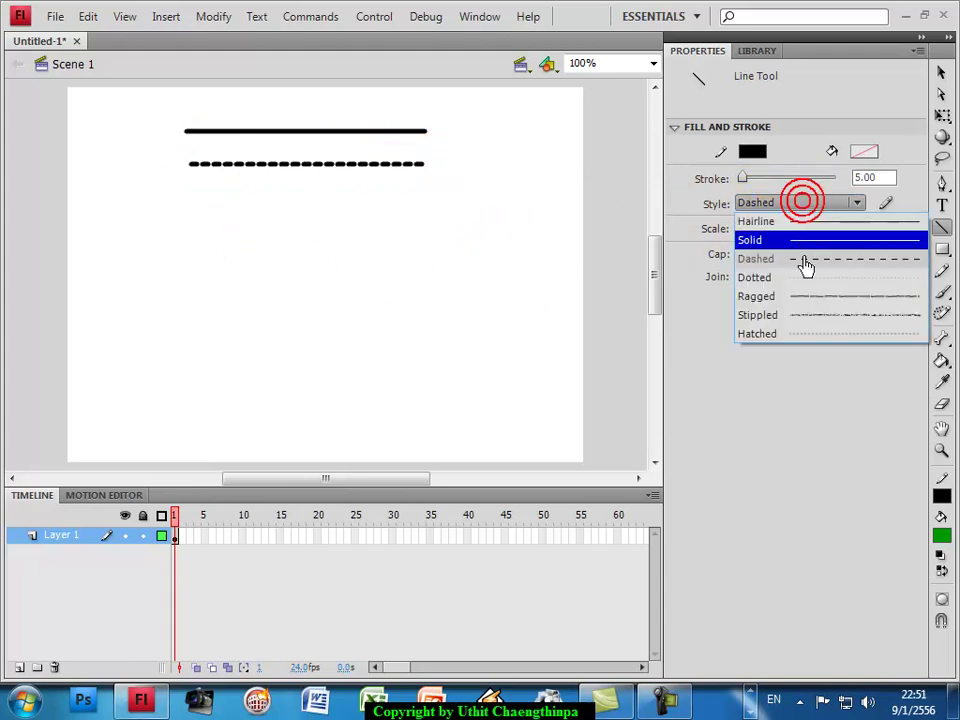
pyautogui.click(756, 282)
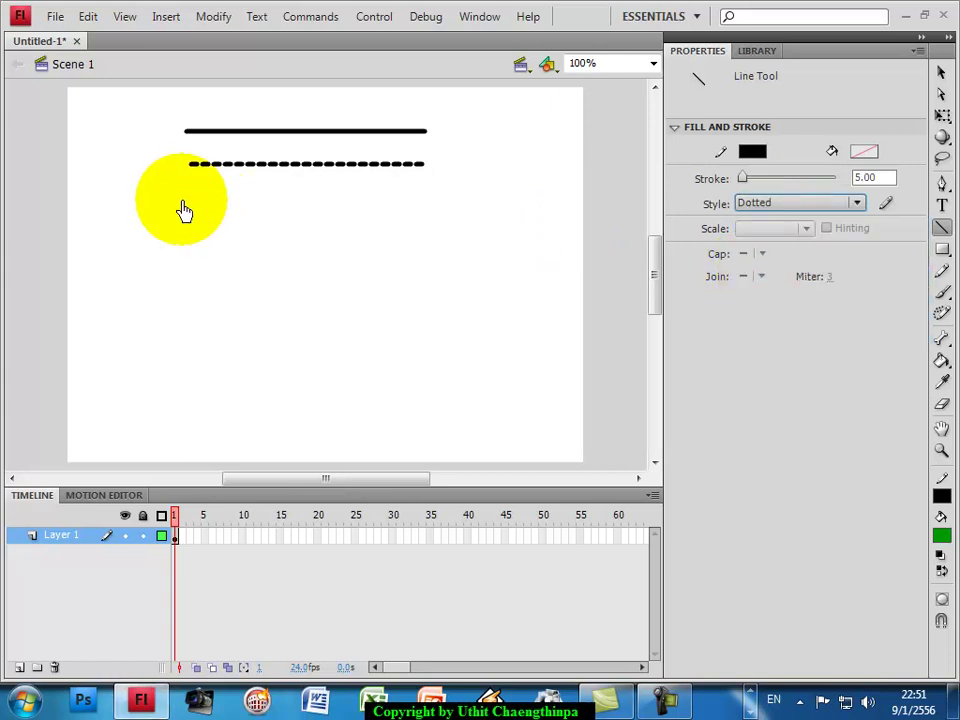
pyautogui.moveTo(182, 199); pyautogui.dragTo(426, 199)
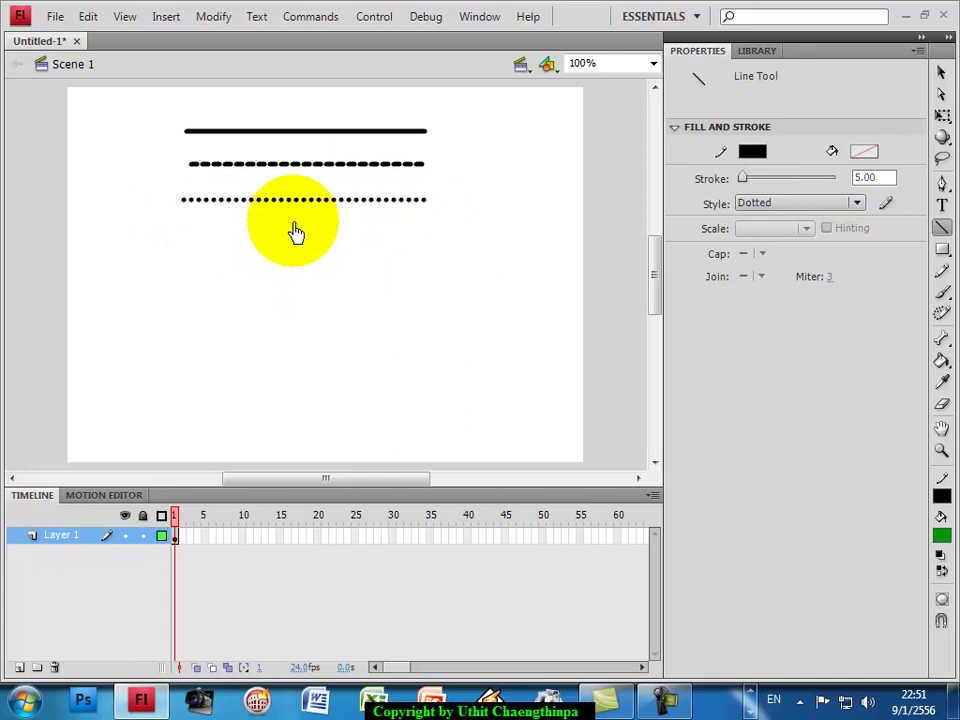
# - Draw a horizontal Ragged line under the dotted one and a horizontal Stippled line below that
pyautogui.click(780, 203)
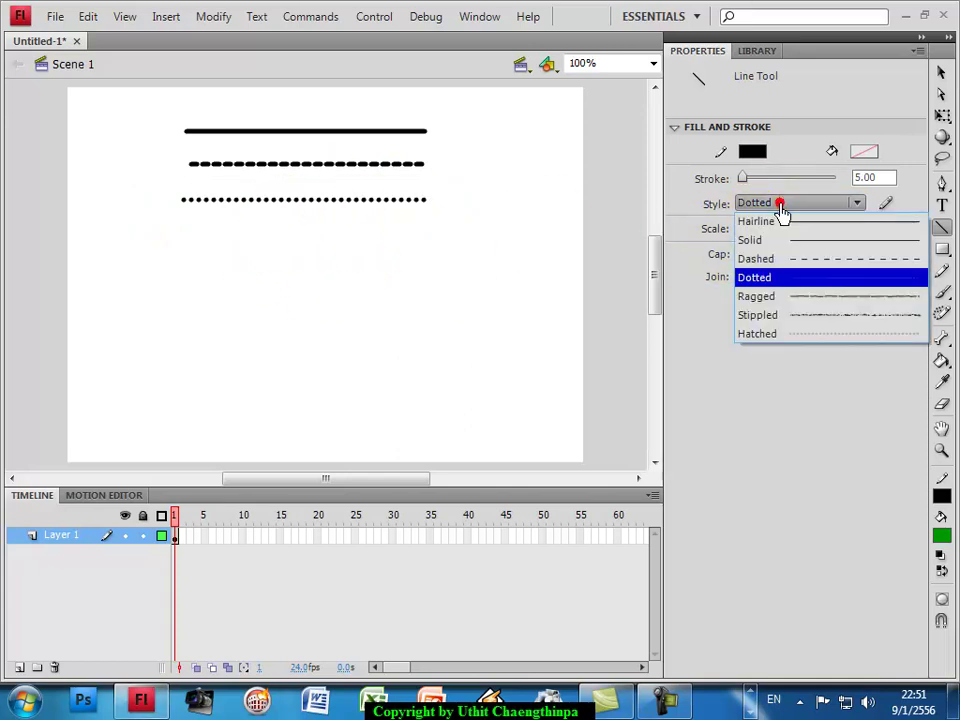
pyautogui.click(760, 300)
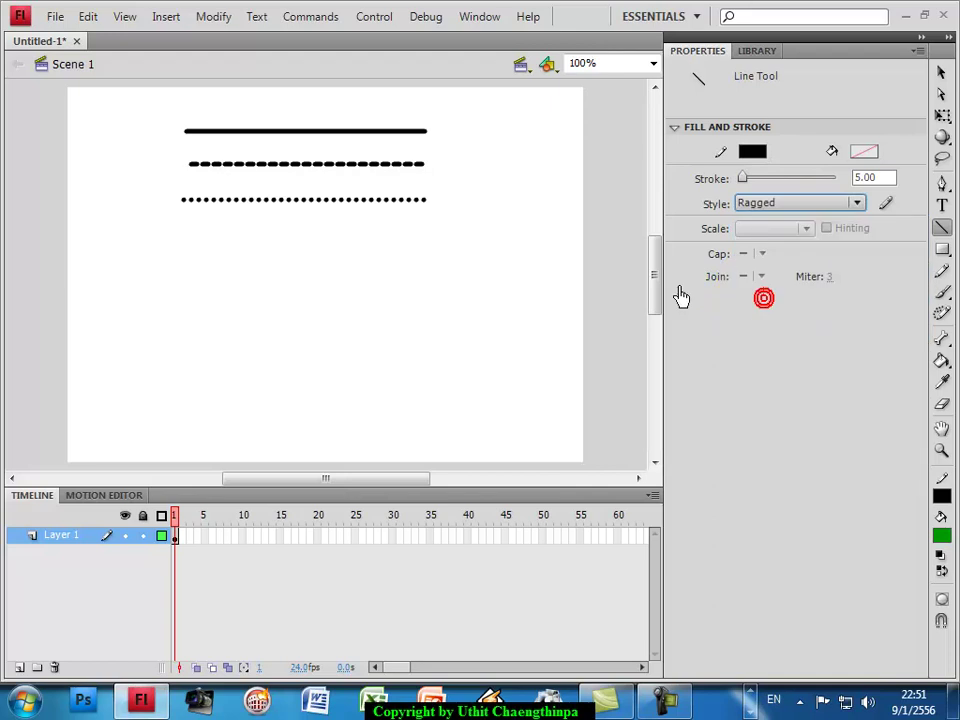
pyautogui.moveTo(181, 232); pyautogui.dragTo(423, 232)
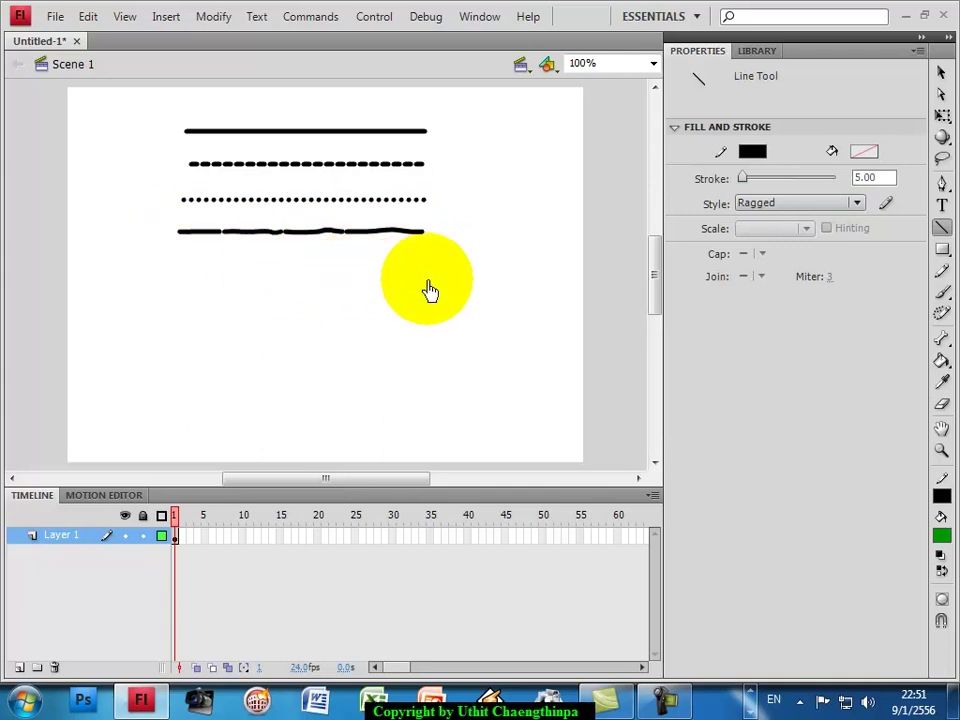
pyautogui.click(777, 204)
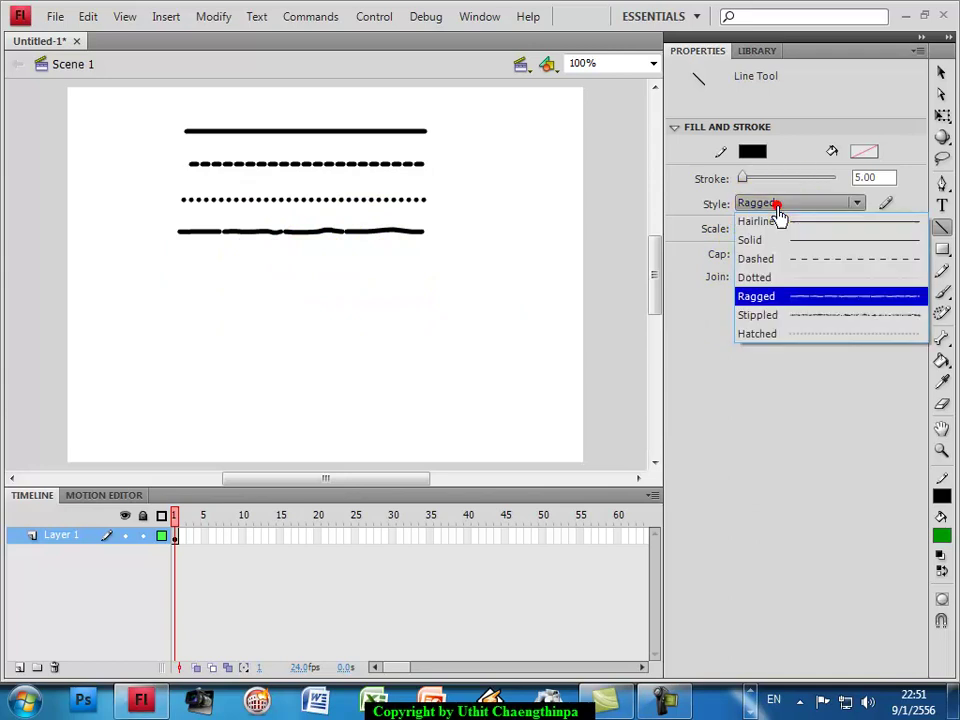
pyautogui.click(760, 315)
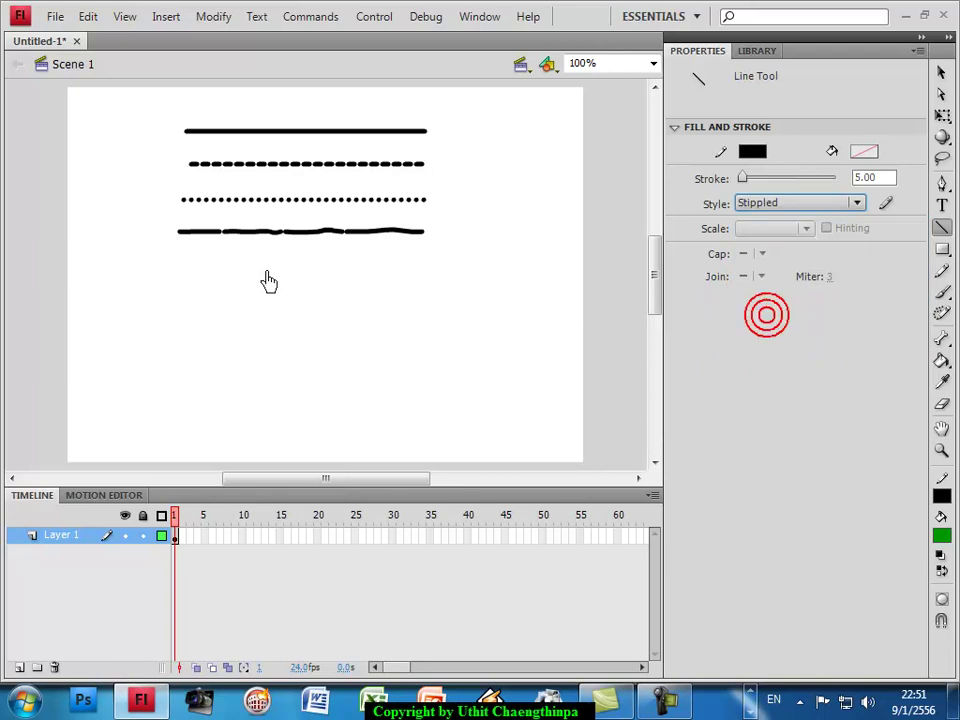
pyautogui.moveTo(176, 270); pyautogui.dragTo(421, 271)
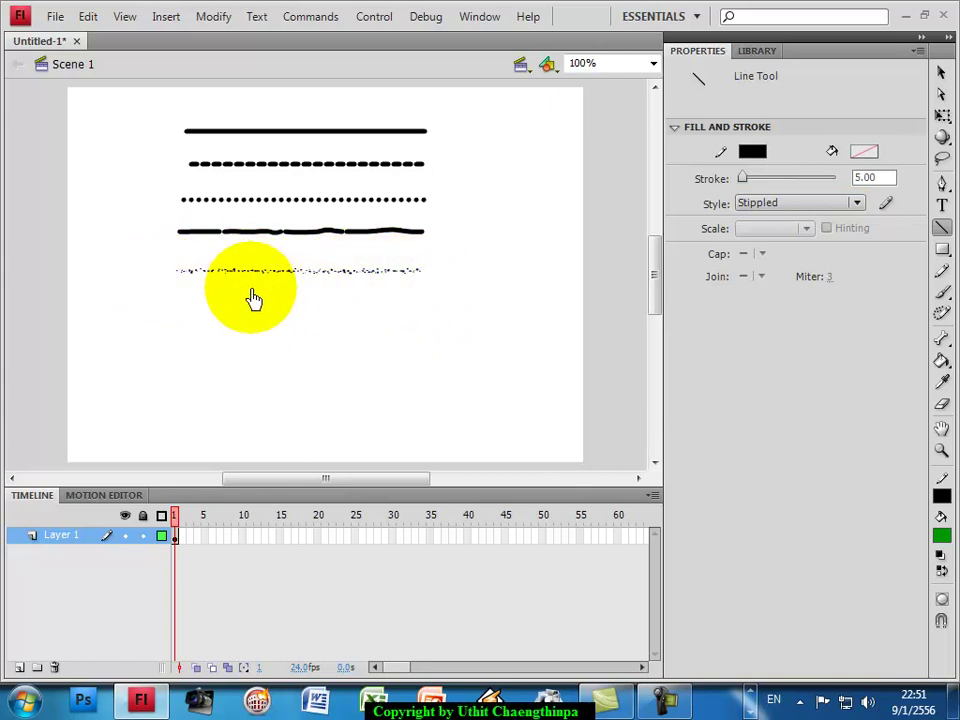
# - Draw a horizontal Hatched line below the stippled one and a vertical Hatched line to the right of all the lines
pyautogui.click(797, 203)
pyautogui.click(757, 338)
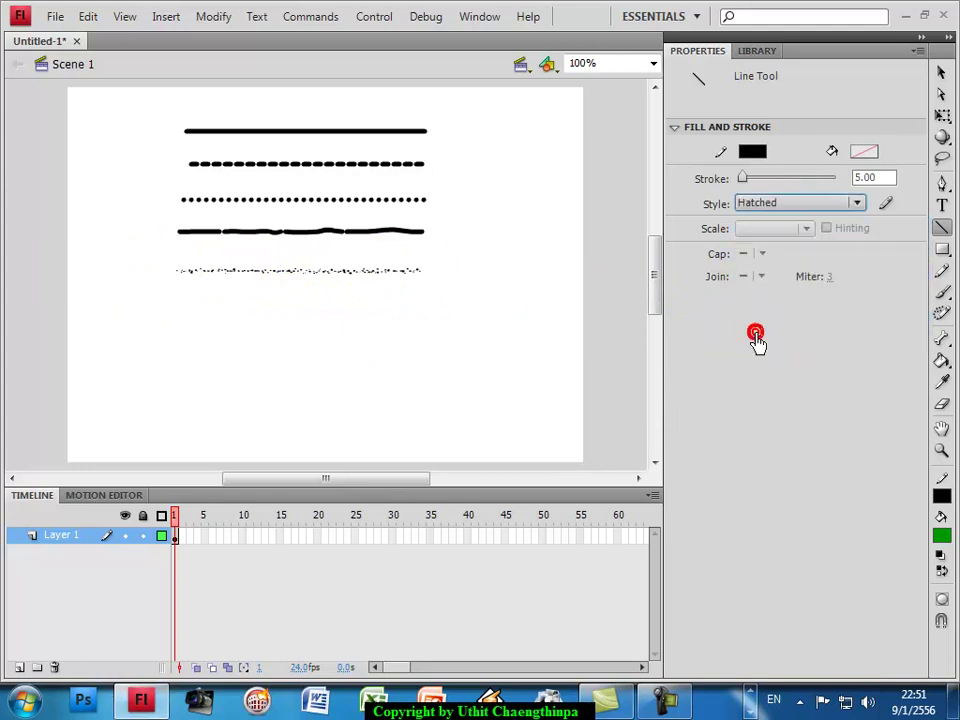
pyautogui.moveTo(170, 310); pyautogui.dragTo(434, 310)
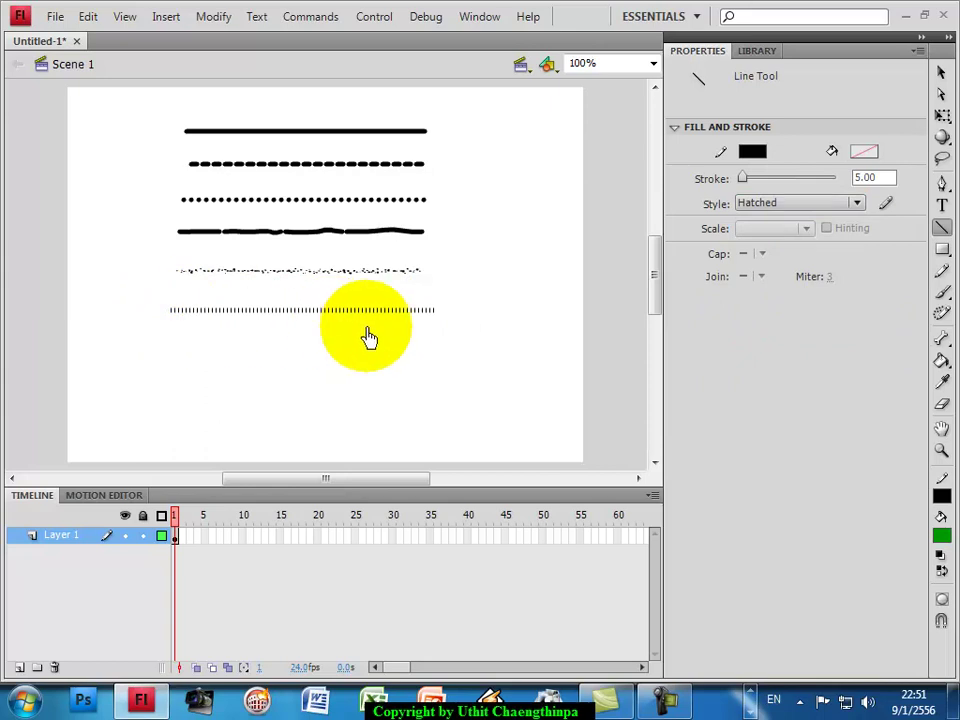
pyautogui.moveTo(505, 130); pyautogui.dragTo(506, 340)
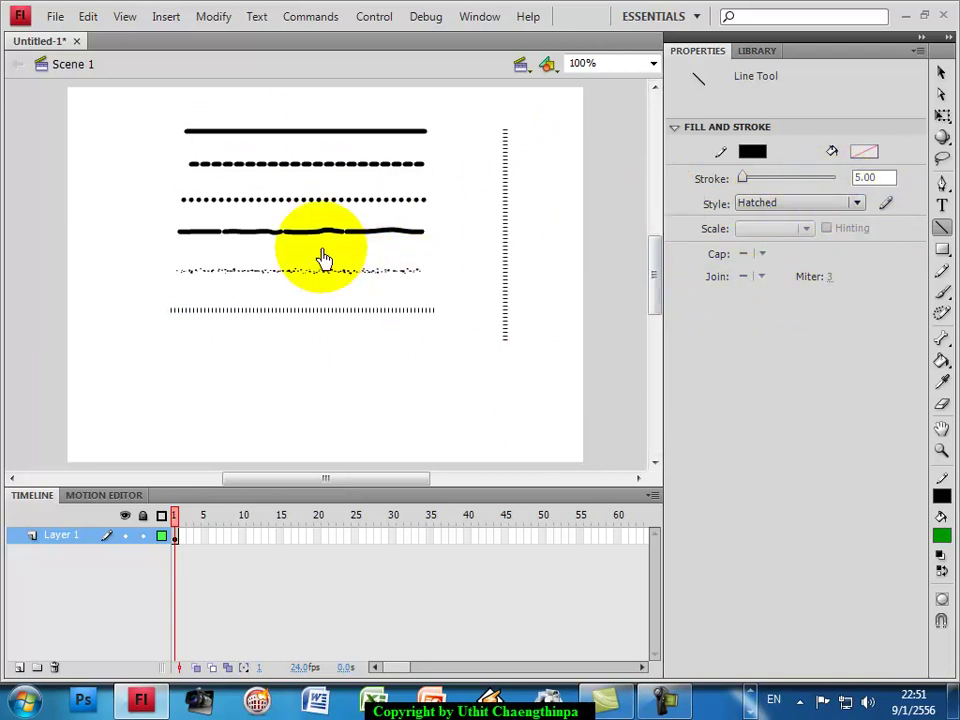
# - Select all the sample lines on the stage and delete them
pyautogui.click(940, 74)
pyautogui.click(156, 108)
pyautogui.moveTo(468, 340)
pyautogui.mouseDown()
pyautogui.moveTo(531, 403)
pyautogui.moveTo(562, 398)
pyautogui.mouseUp()
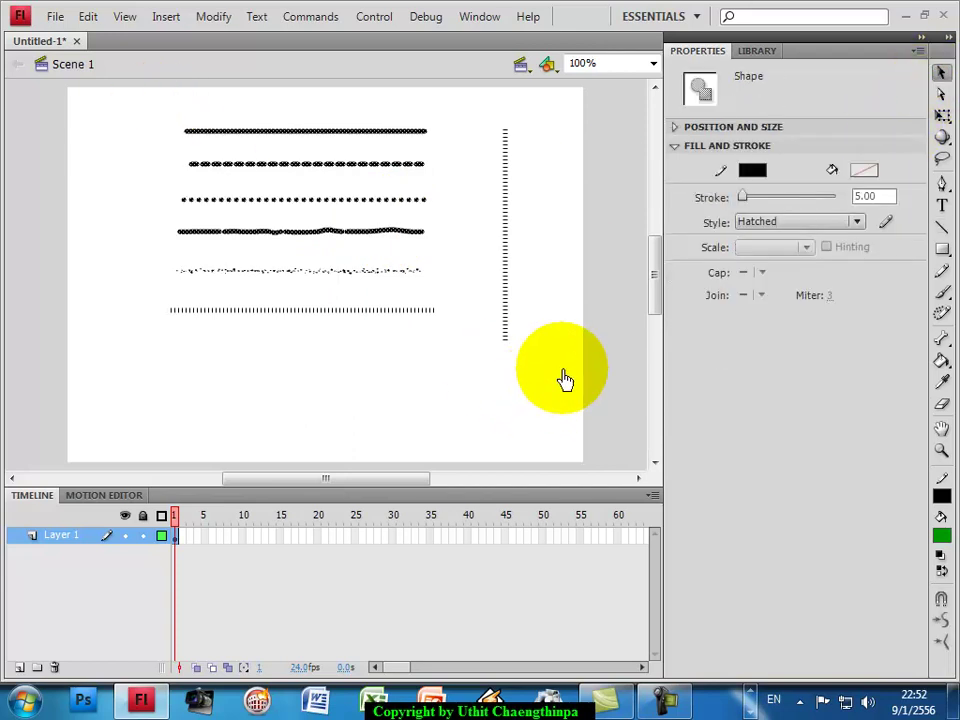
pyautogui.press('Delete')
# - Draw a horizontal Solid line with stroke size 25, Horizontal scale, hinting enabled and Round caps across the stage's upper part
pyautogui.click(941, 227)
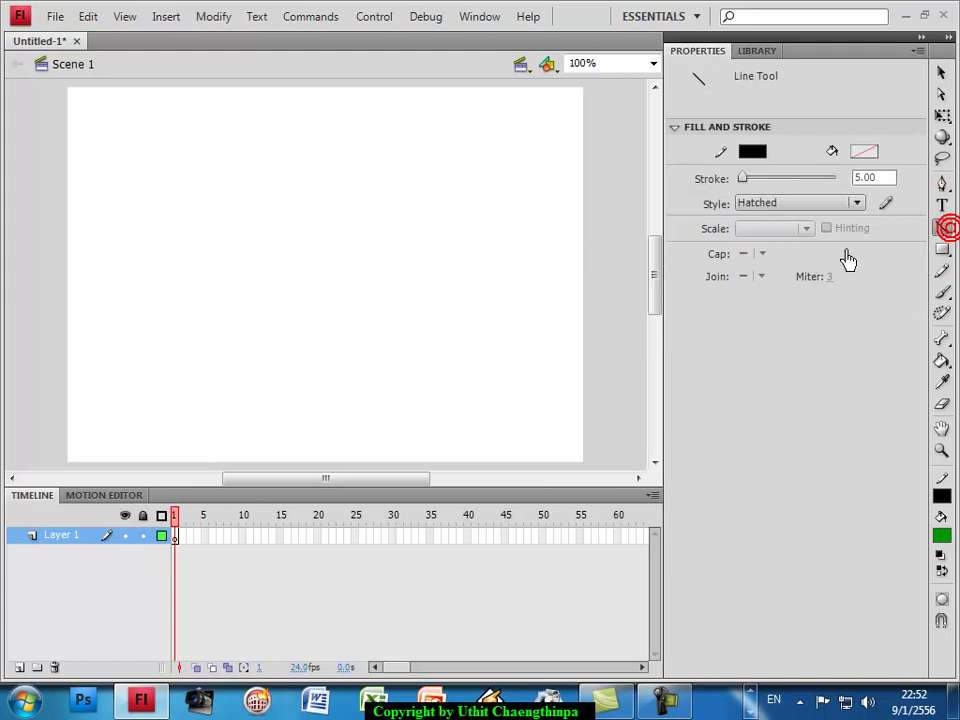
pyautogui.click(804, 204)
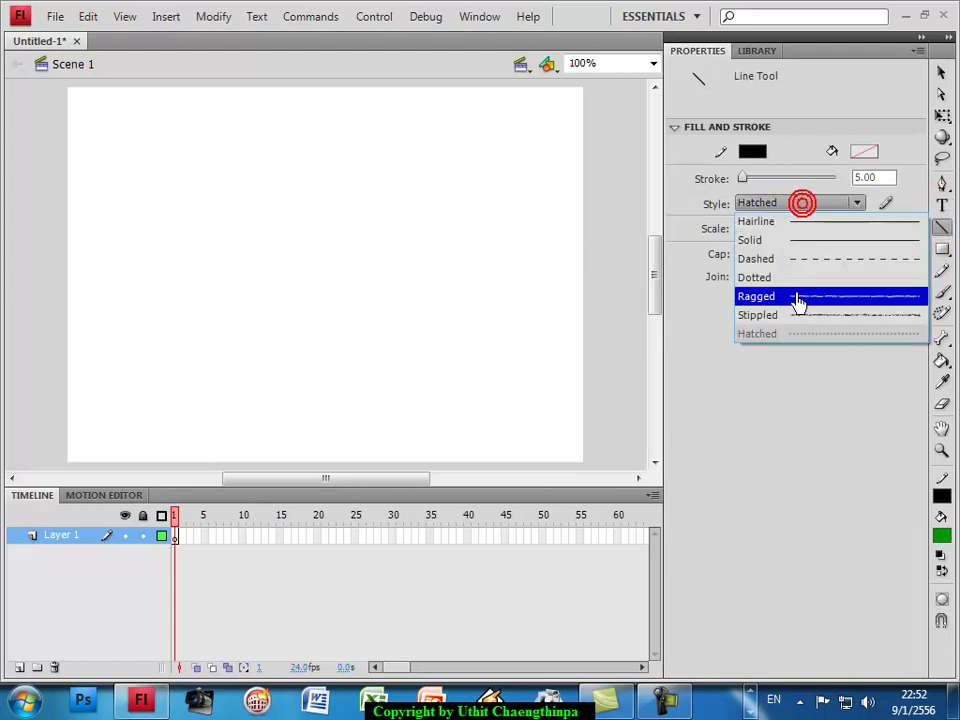
pyautogui.click(798, 240)
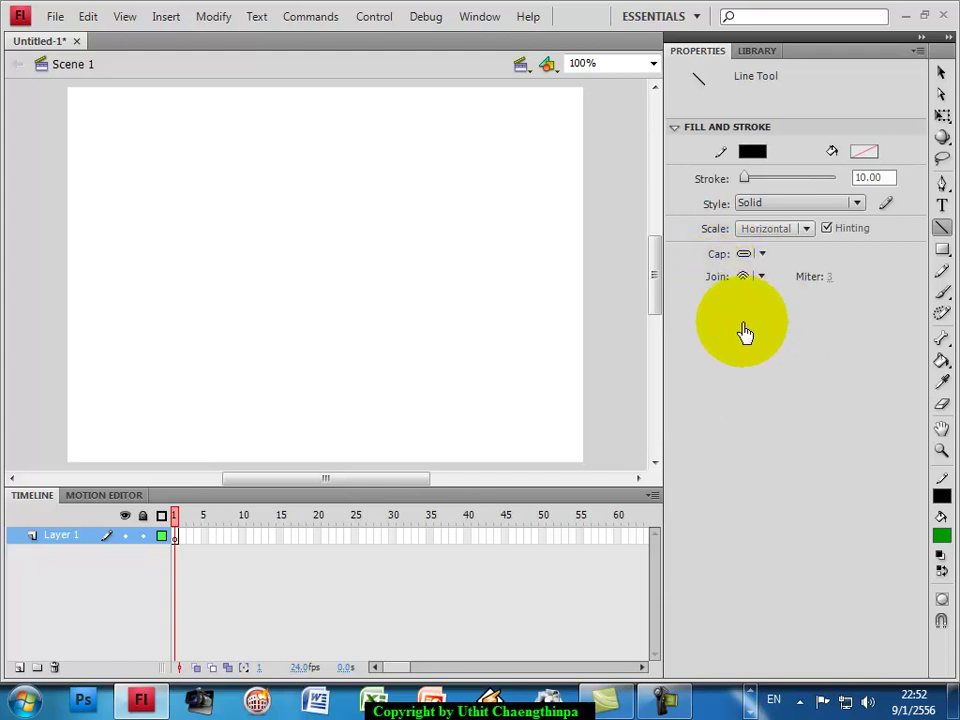
pyautogui.click(874, 179)
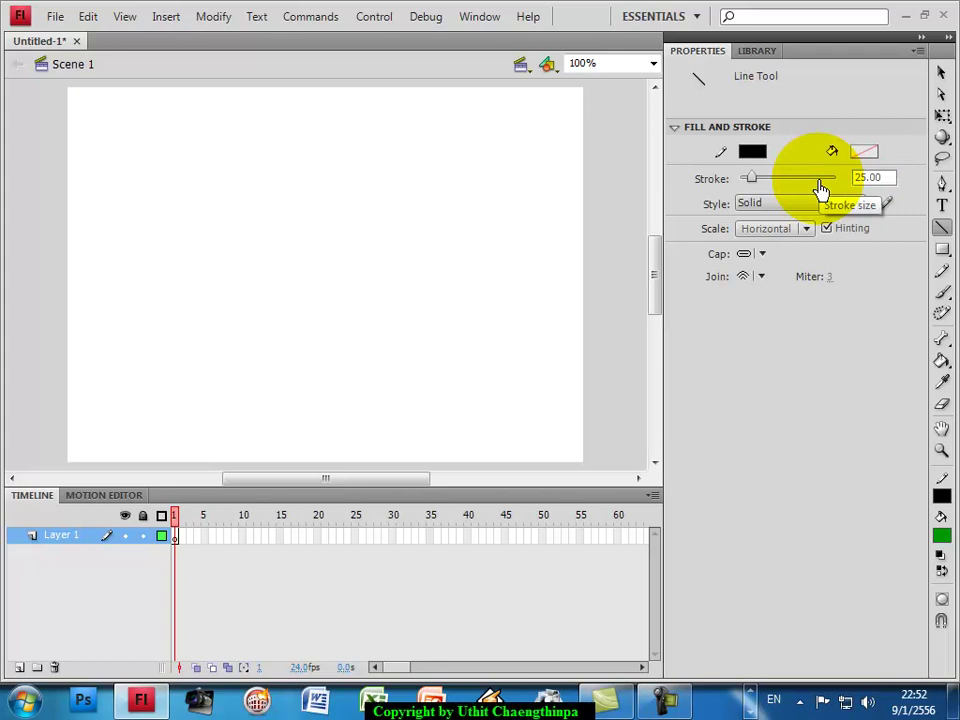
pyautogui.click(762, 256)
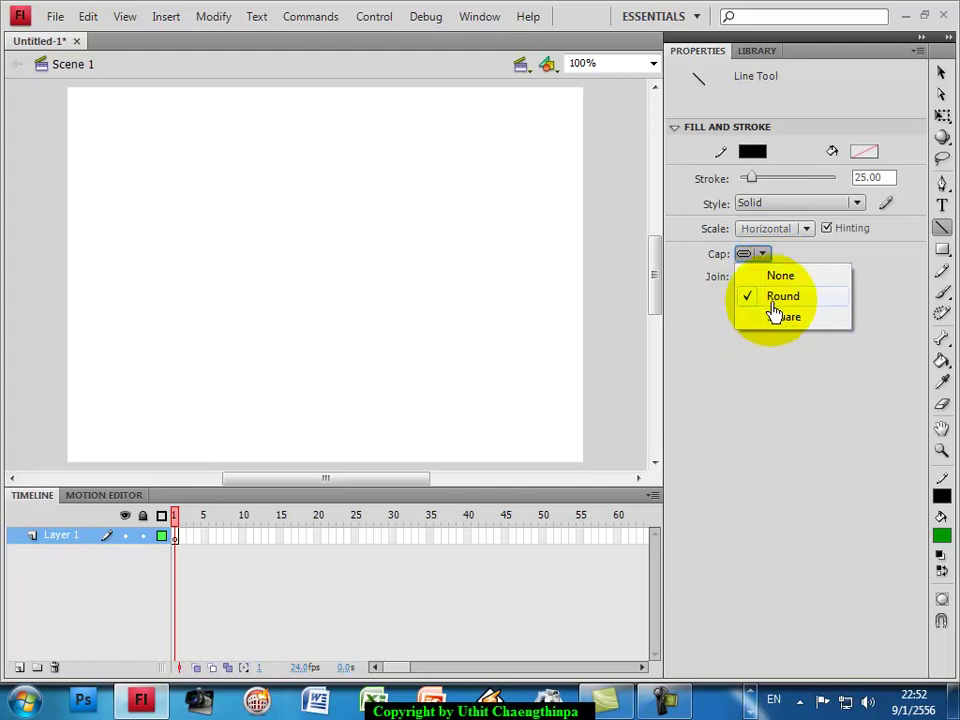
pyautogui.click(776, 298)
pyautogui.moveTo(174, 178); pyautogui.dragTo(456, 178)
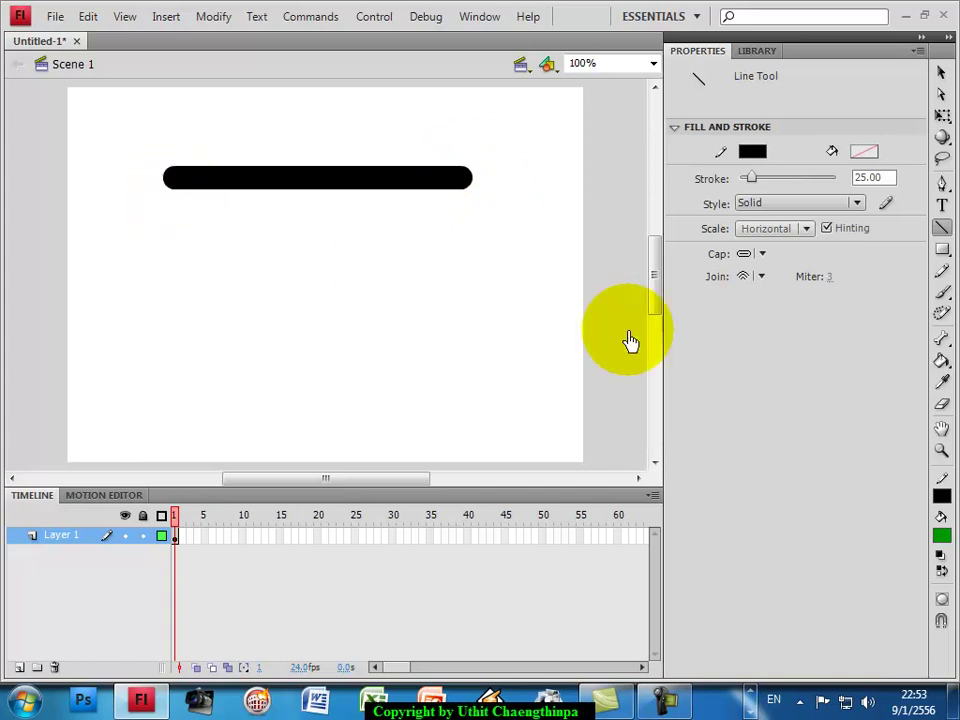
# - Draw a horizontal Solid line with stroke size 25 and Square caps below the round-capped line
pyautogui.click(756, 256)
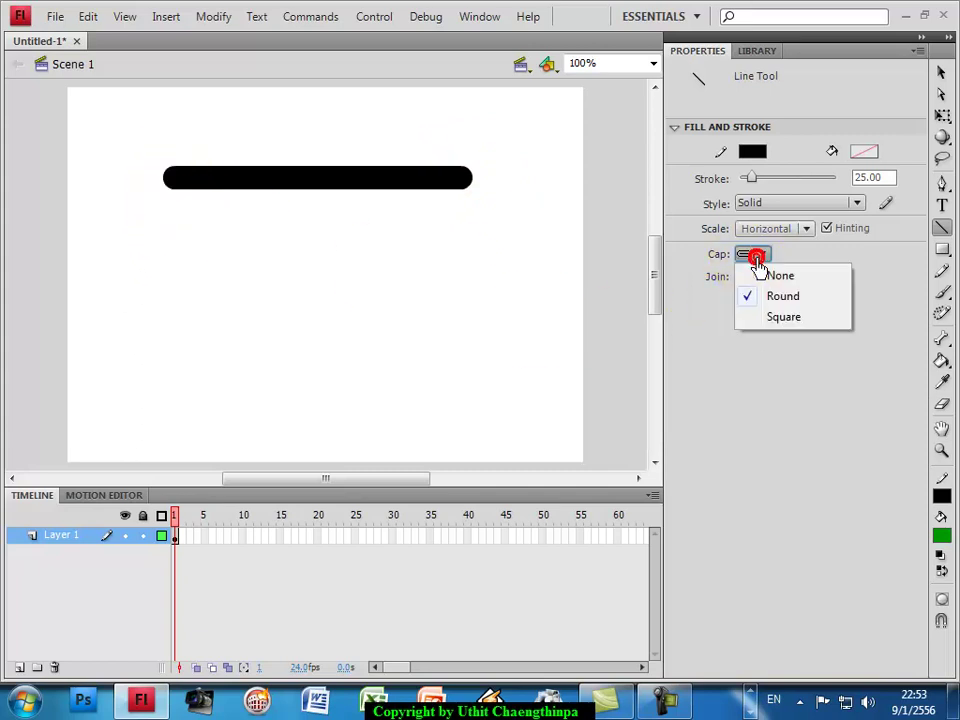
pyautogui.click(781, 318)
pyautogui.moveTo(173, 242); pyautogui.dragTo(473, 264)
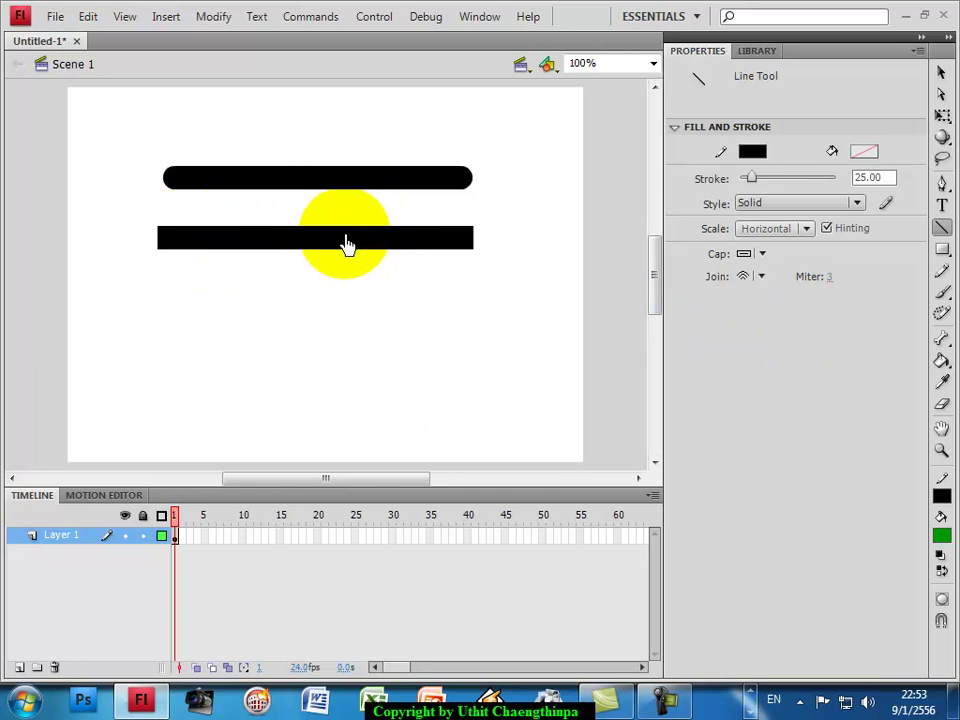
# - Select both thick black lines on the stage and delete them
pyautogui.click(940, 73)
pyautogui.moveTo(137, 130); pyautogui.dragTo(534, 360)
pyautogui.press('Delete')
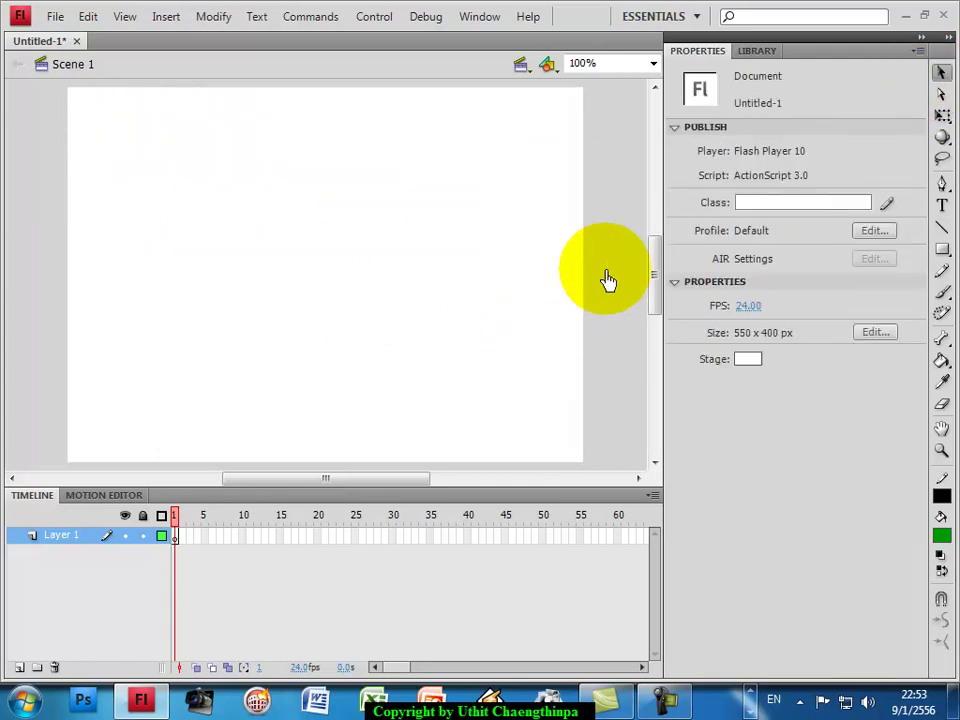
# - Draw a flowerpot outline, wider at the rim, in the middle of the stage with red-orange Ragged lines of stroke size 5
pyautogui.click(941, 228)
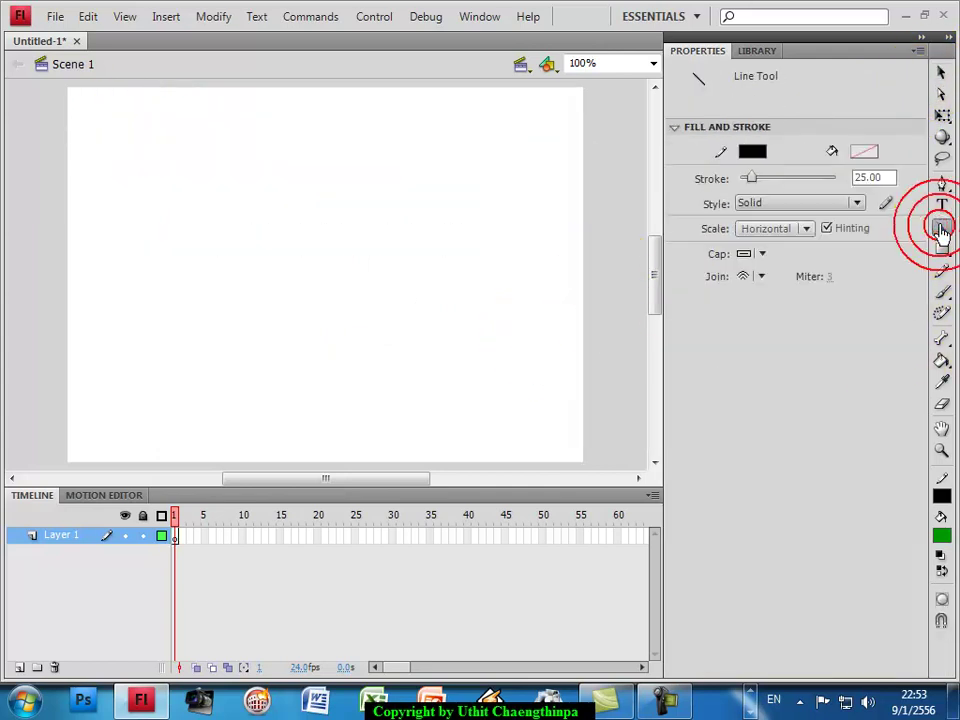
pyautogui.click(870, 178)
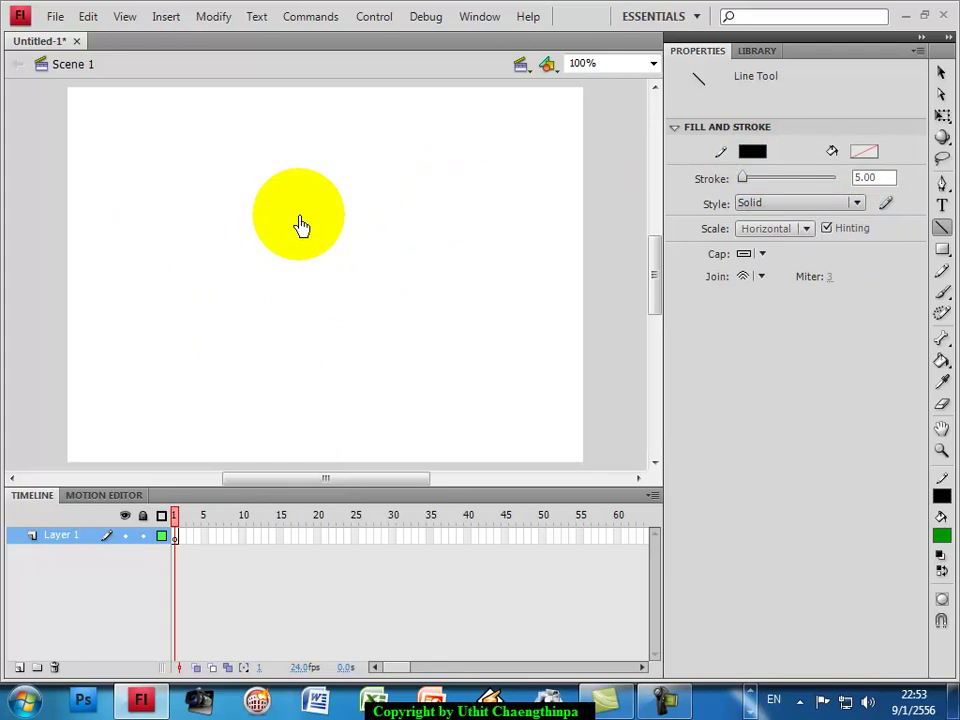
pyautogui.click(752, 155)
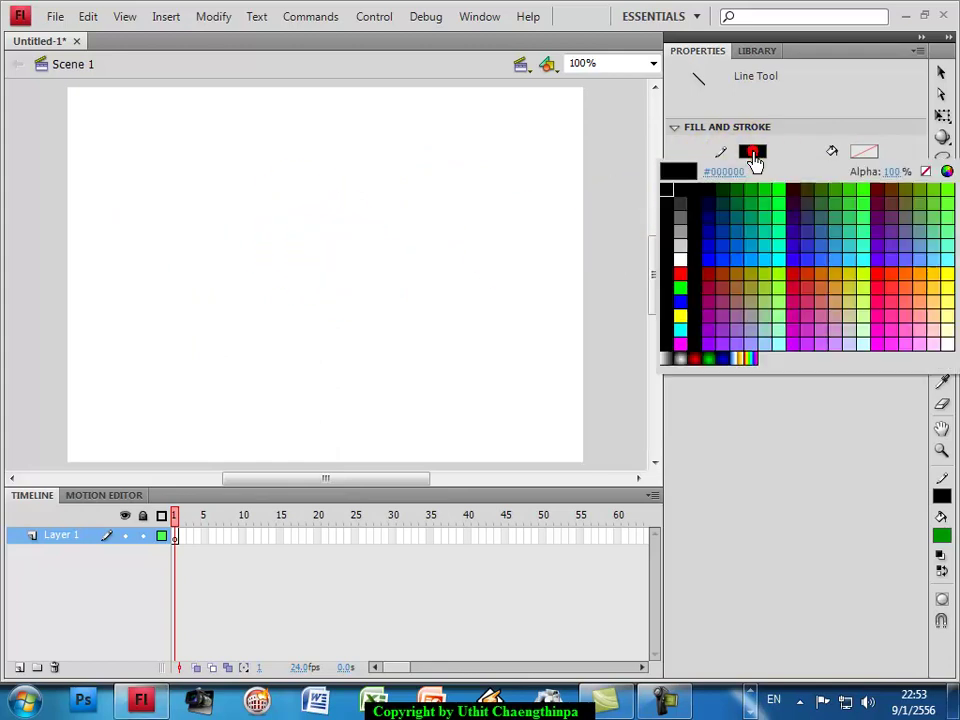
pyautogui.click(813, 288)
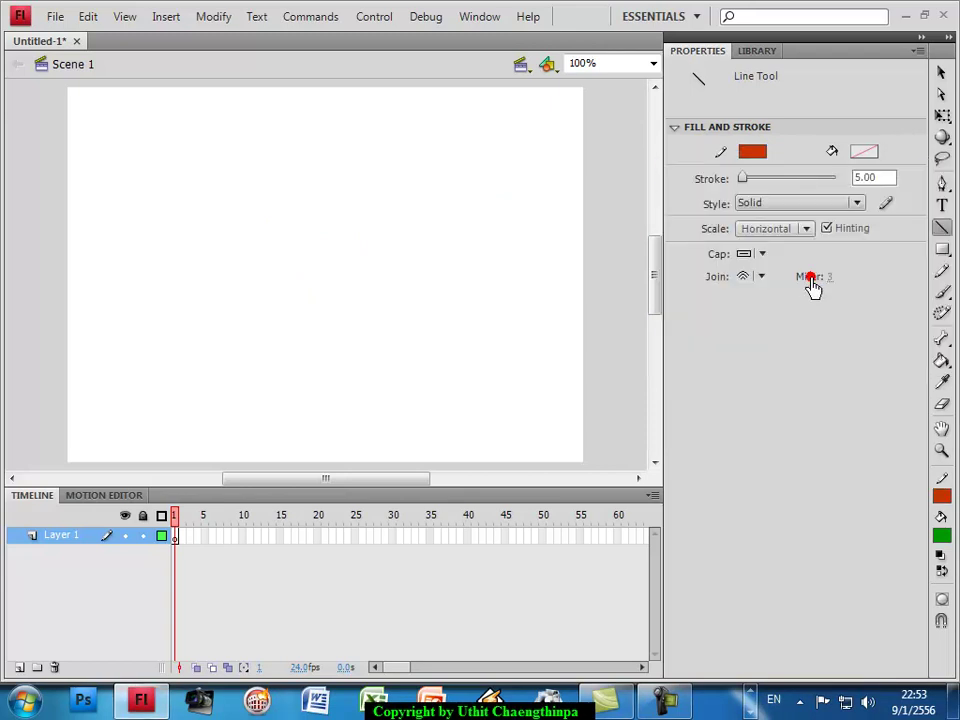
pyautogui.click(878, 182)
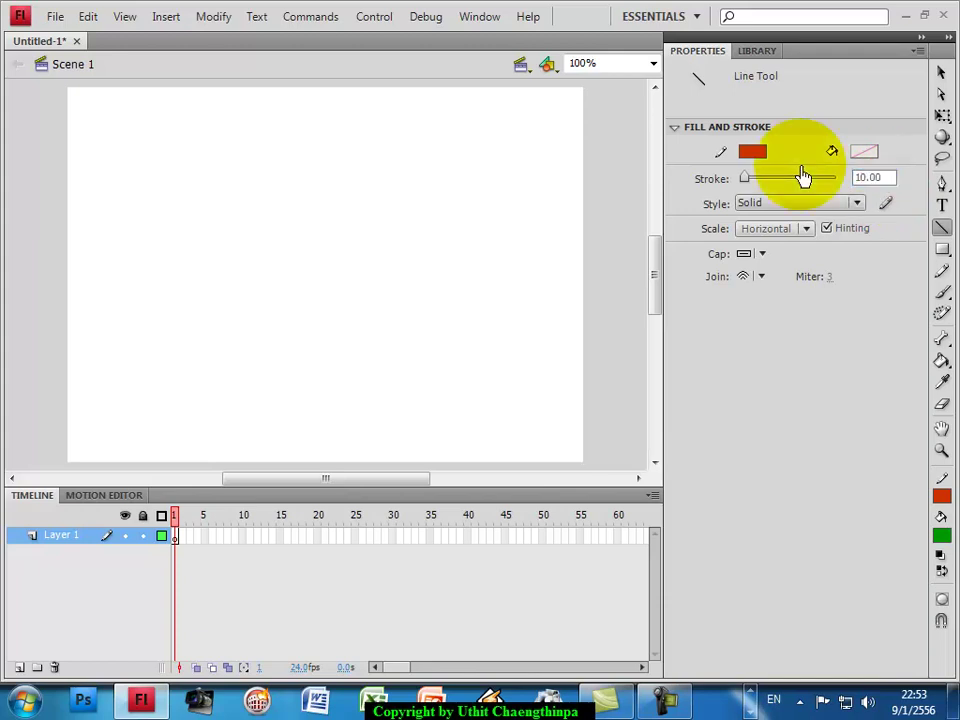
pyautogui.click(885, 179)
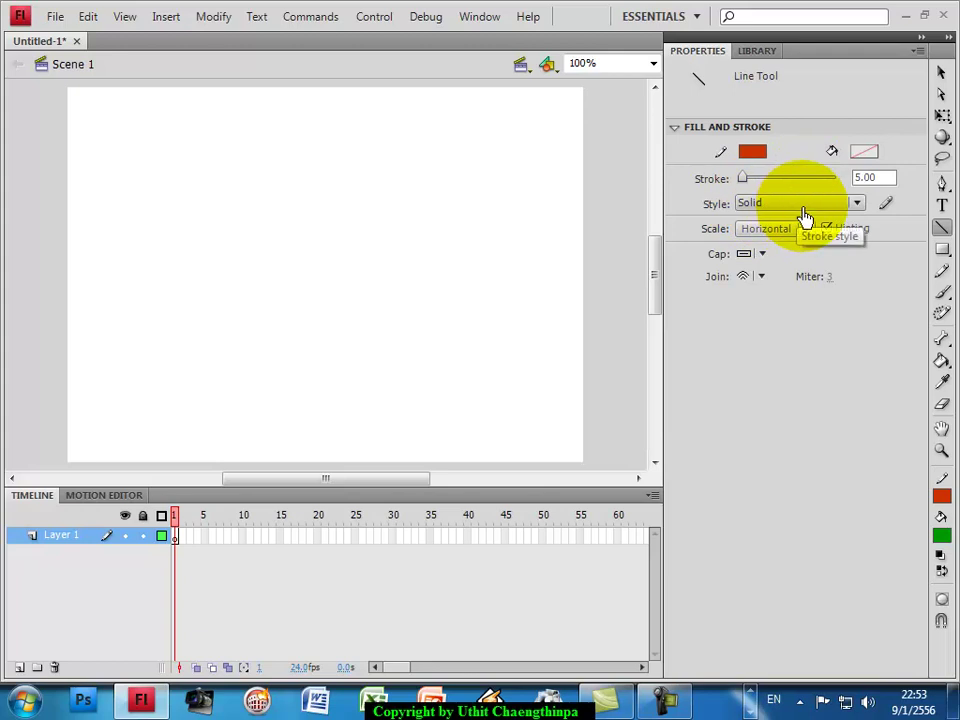
pyautogui.click(801, 203)
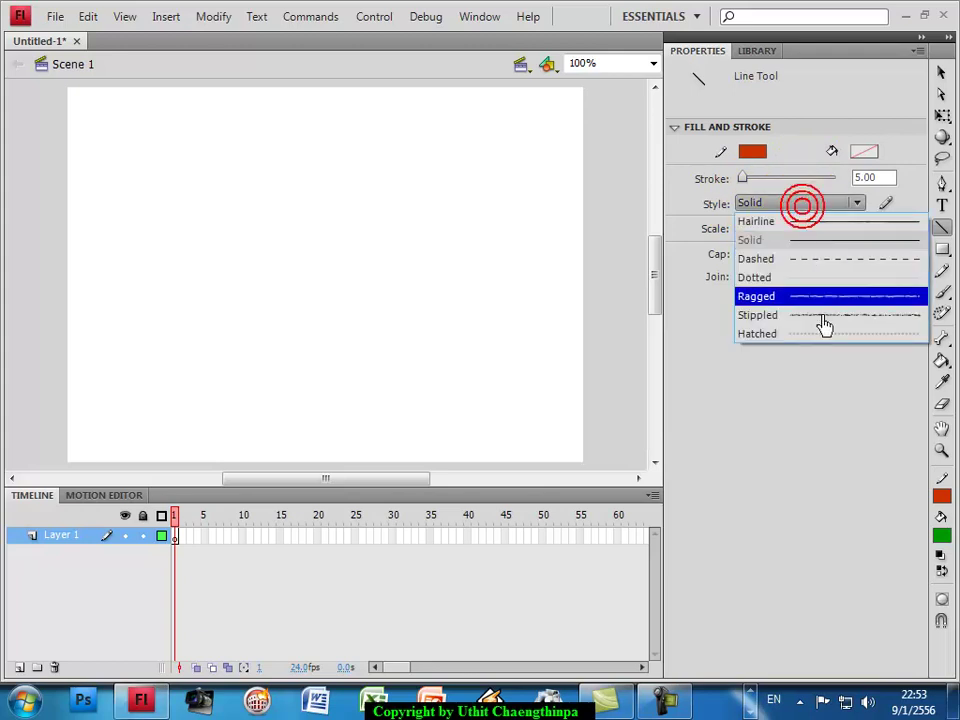
pyautogui.click(762, 299)
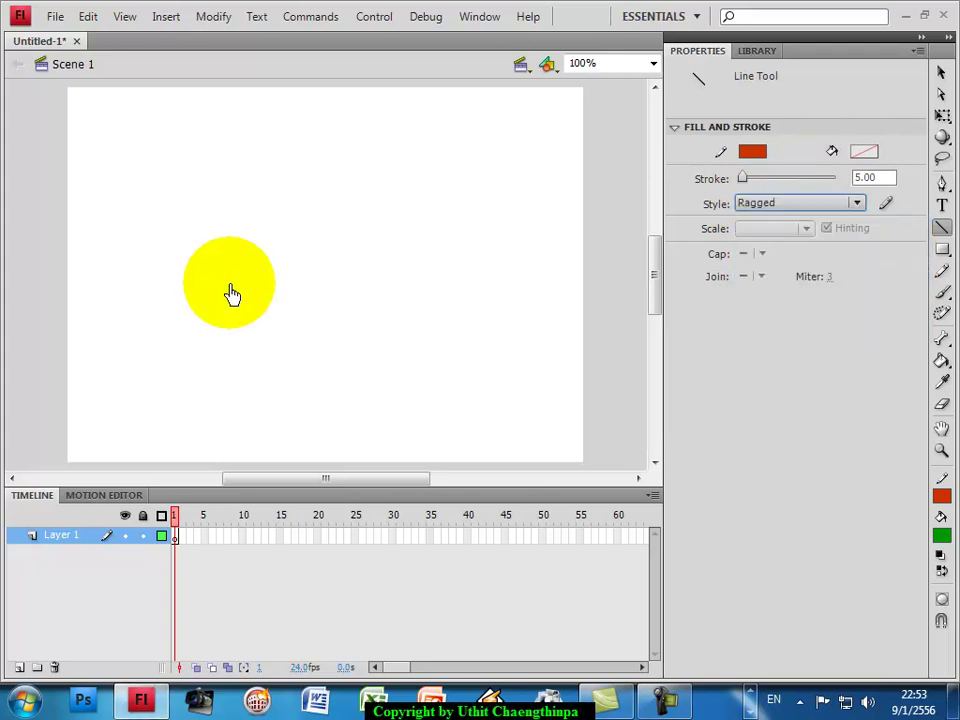
pyautogui.moveTo(245, 297)
pyautogui.mouseDown()
pyautogui.moveTo(318, 313)
pyautogui.moveTo(357, 297)
pyautogui.mouseUp()
pyautogui.moveTo(244, 297)
pyautogui.mouseDown()
pyautogui.moveTo(258, 371)
pyautogui.moveTo(333, 376)
pyautogui.moveTo(357, 298)
pyautogui.mouseUp()
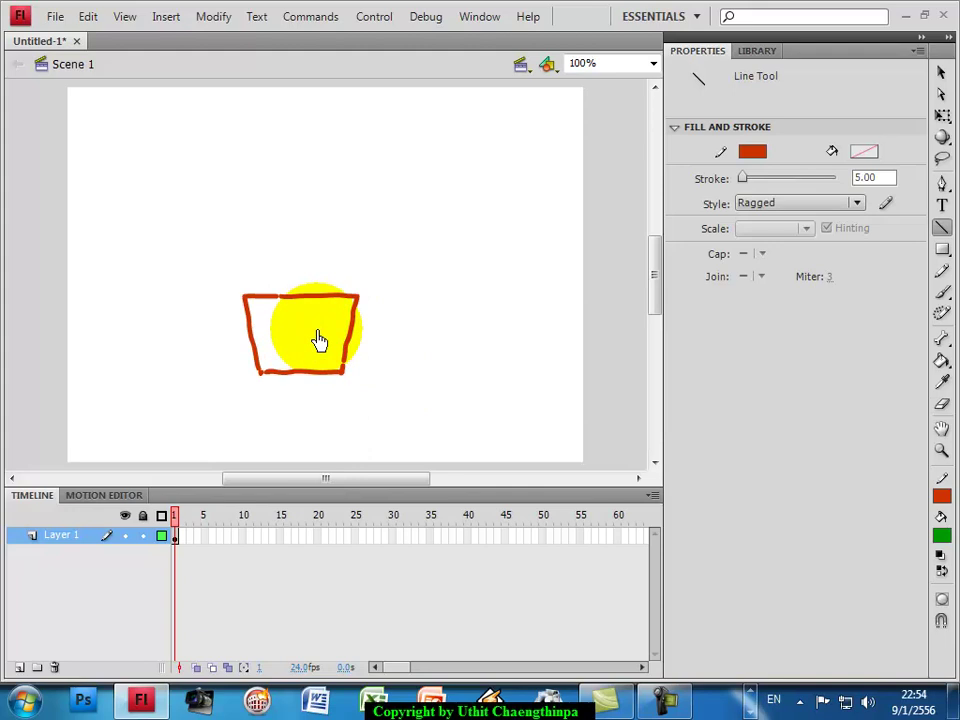
# - Scatter red-orange dots inside the flowerpot using Dotted lines with stroke size 12.75
pyautogui.click(820, 210)
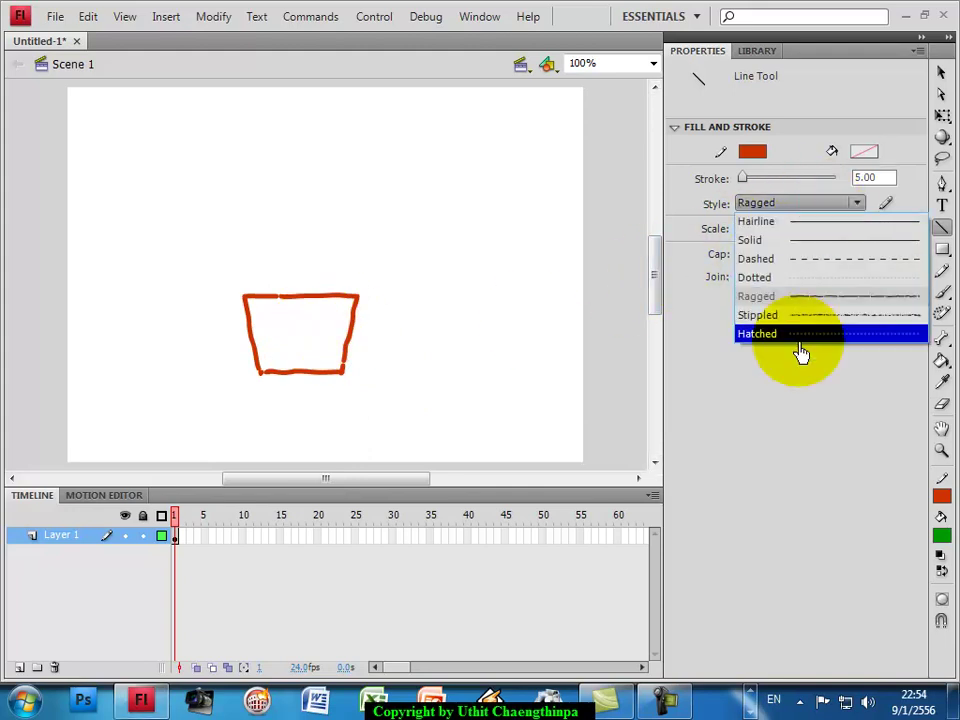
pyautogui.click(807, 278)
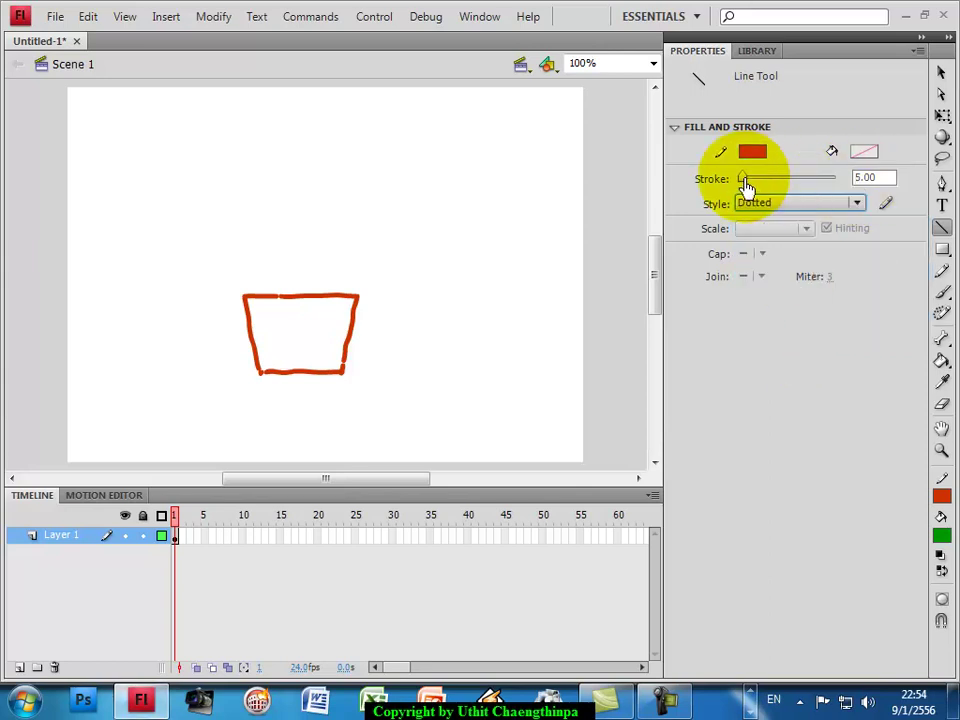
pyautogui.moveTo(745, 180); pyautogui.dragTo(750, 186)
pyautogui.moveTo(264, 312)
pyautogui.mouseDown()
pyautogui.moveTo(319, 360)
pyautogui.moveTo(332, 318)
pyautogui.moveTo(298, 372)
pyautogui.moveTo(262, 333)
pyautogui.moveTo(330, 347)
pyautogui.mouseUp()
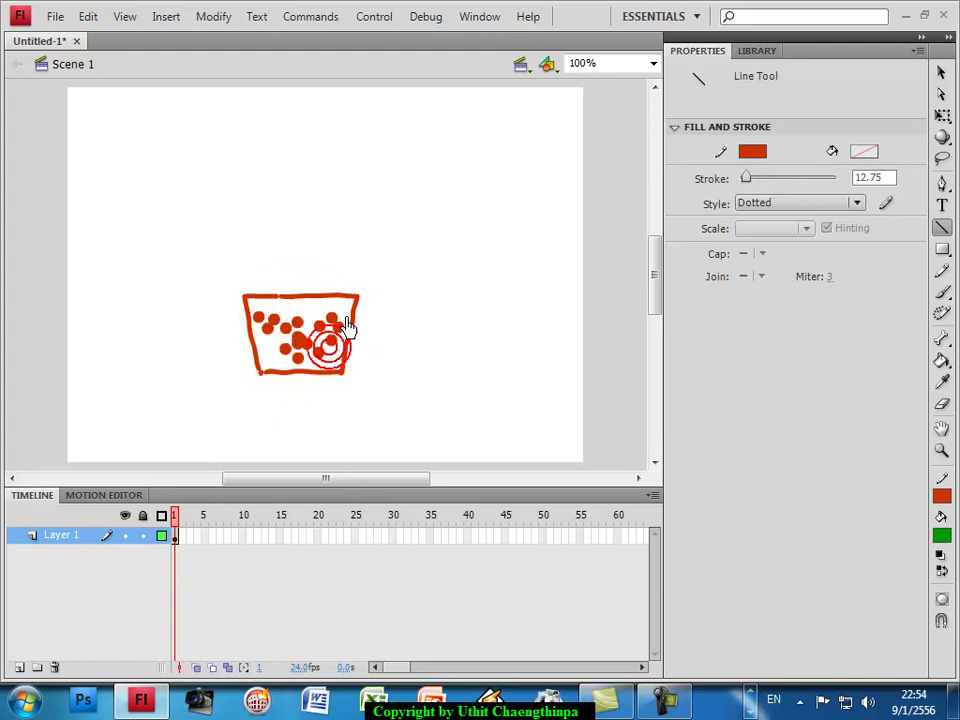
pyautogui.click(418, 338)
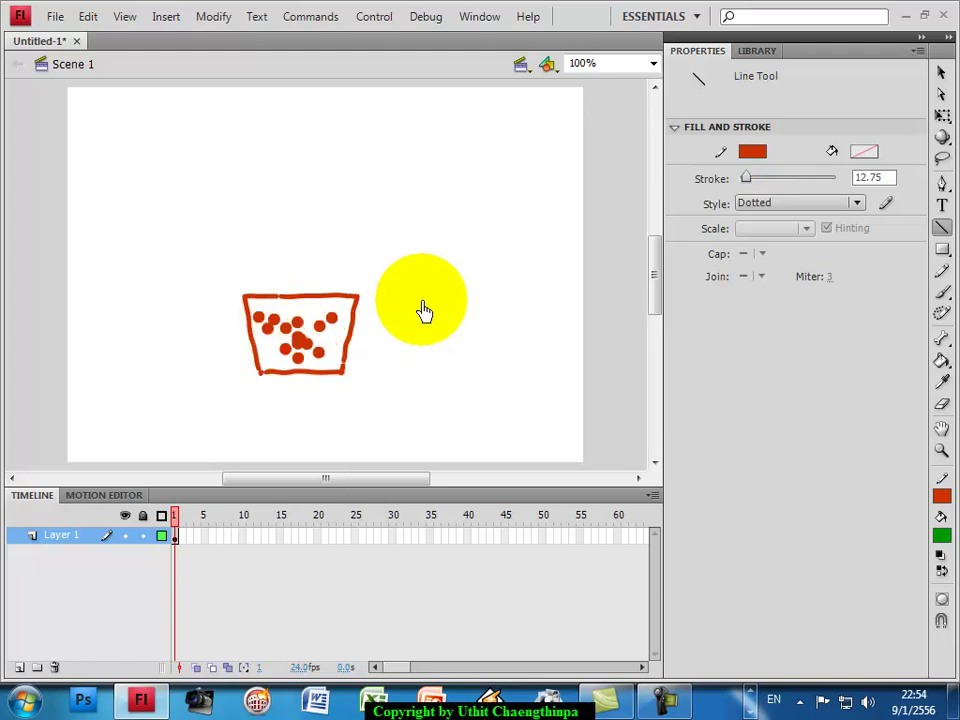
# - Scatter dark gray dots inside the flowerpot with short Dotted lines
pyautogui.click(753, 153)
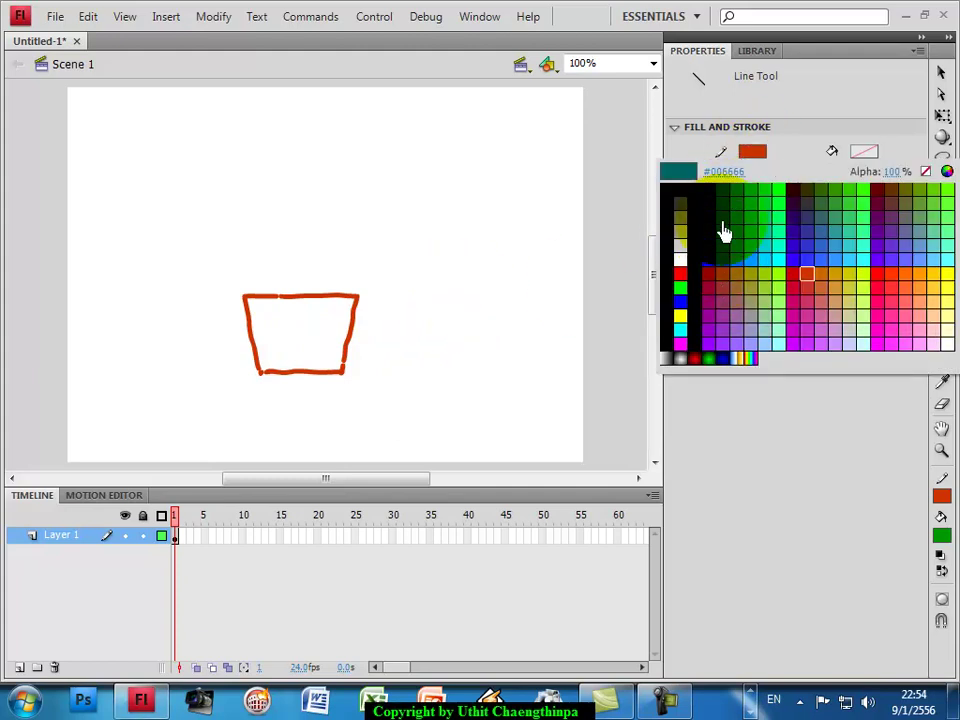
pyautogui.click(680, 232)
pyautogui.moveTo(266, 326)
pyautogui.mouseDown()
pyautogui.moveTo(321, 364)
pyautogui.moveTo(289, 302)
pyautogui.moveTo(291, 354)
pyautogui.moveTo(268, 343)
pyautogui.moveTo(325, 350)
pyautogui.moveTo(362, 370)
pyautogui.mouseUp()
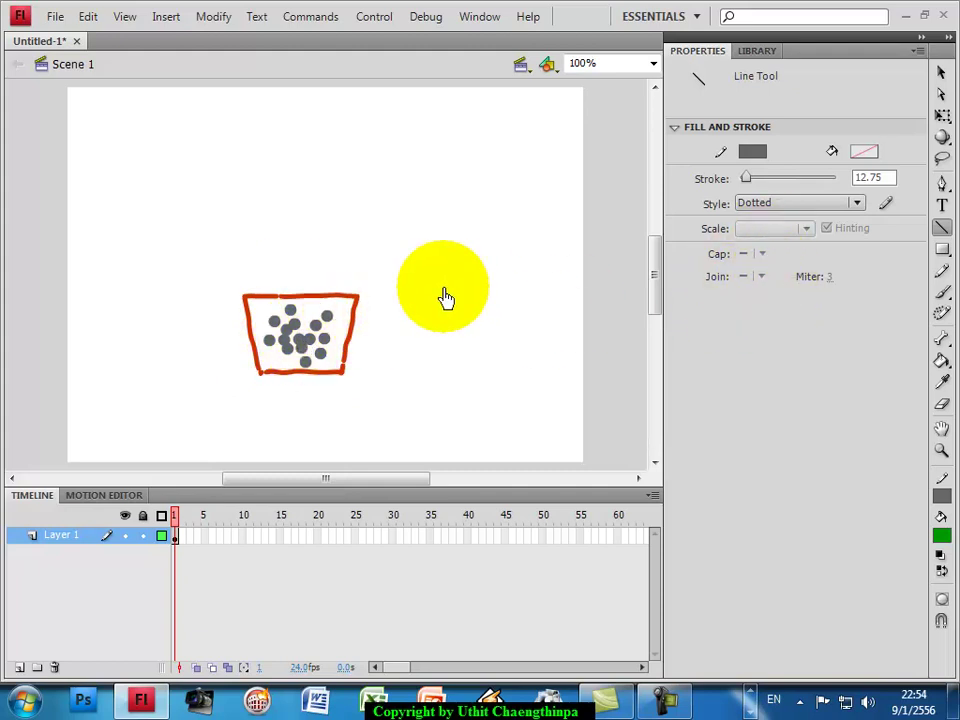
# - Draw a vertical stem up from the pot's rim and a diagonal branch on its right with dark green Solid lines
pyautogui.click(753, 152)
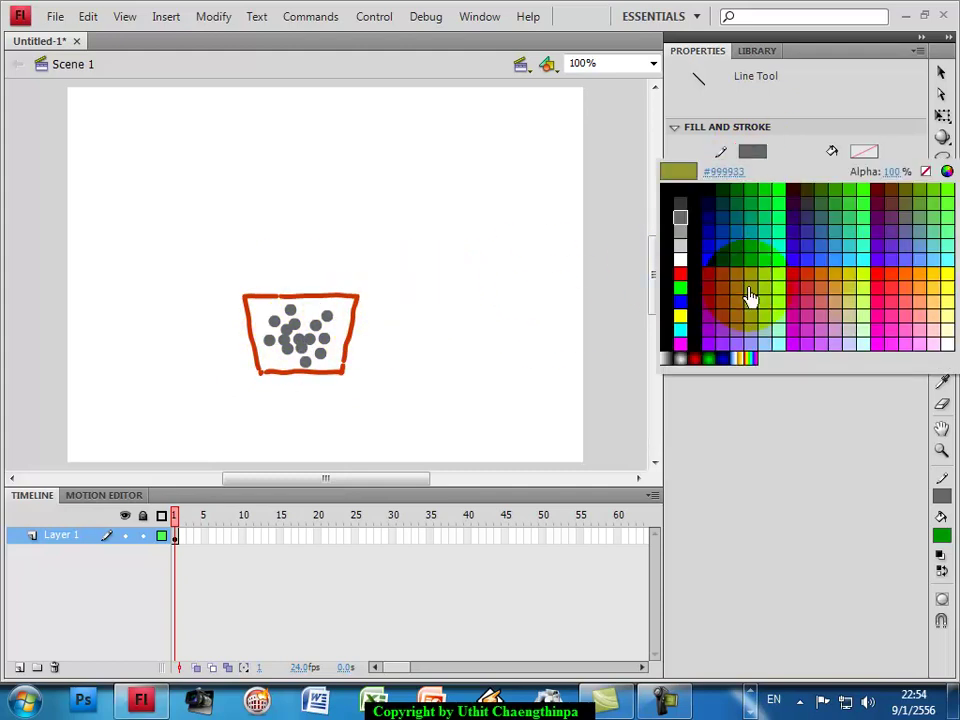
pyautogui.click(743, 204)
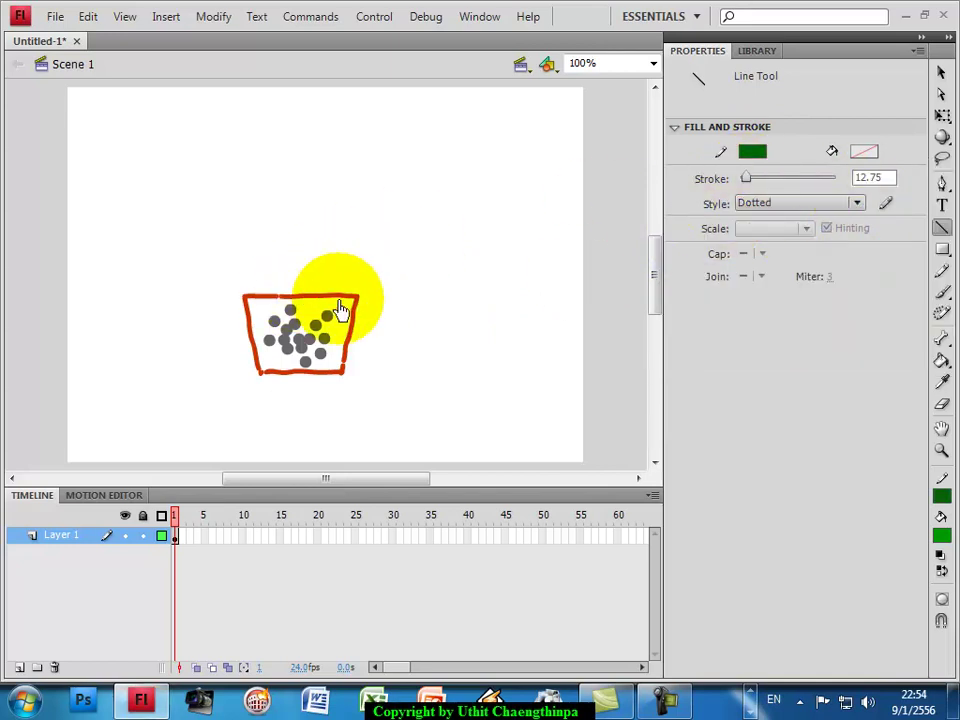
pyautogui.click(767, 203)
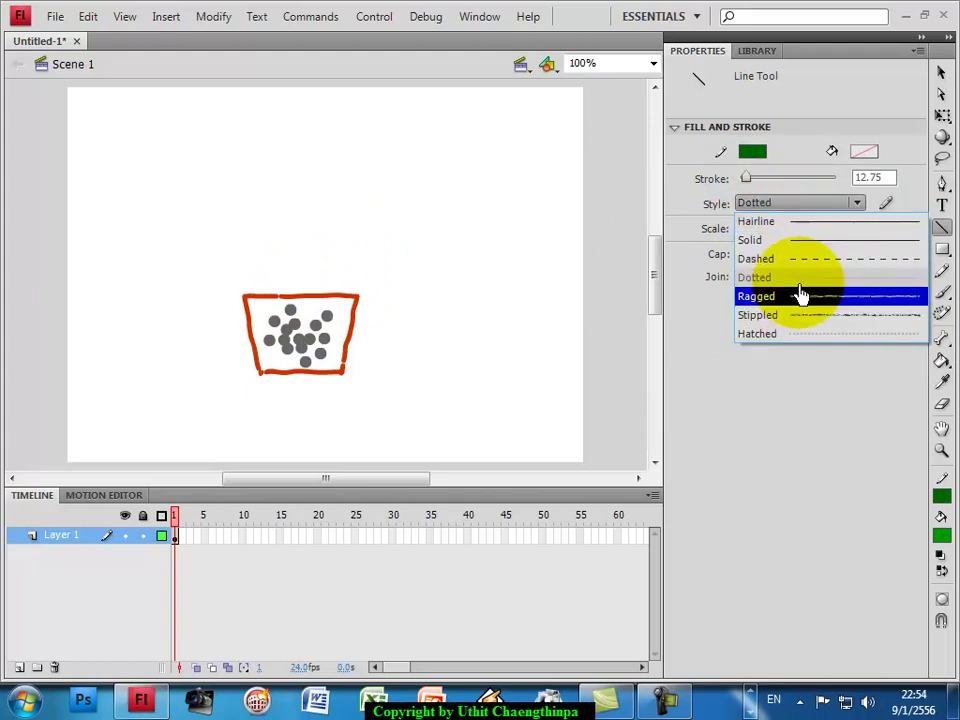
pyautogui.click(773, 241)
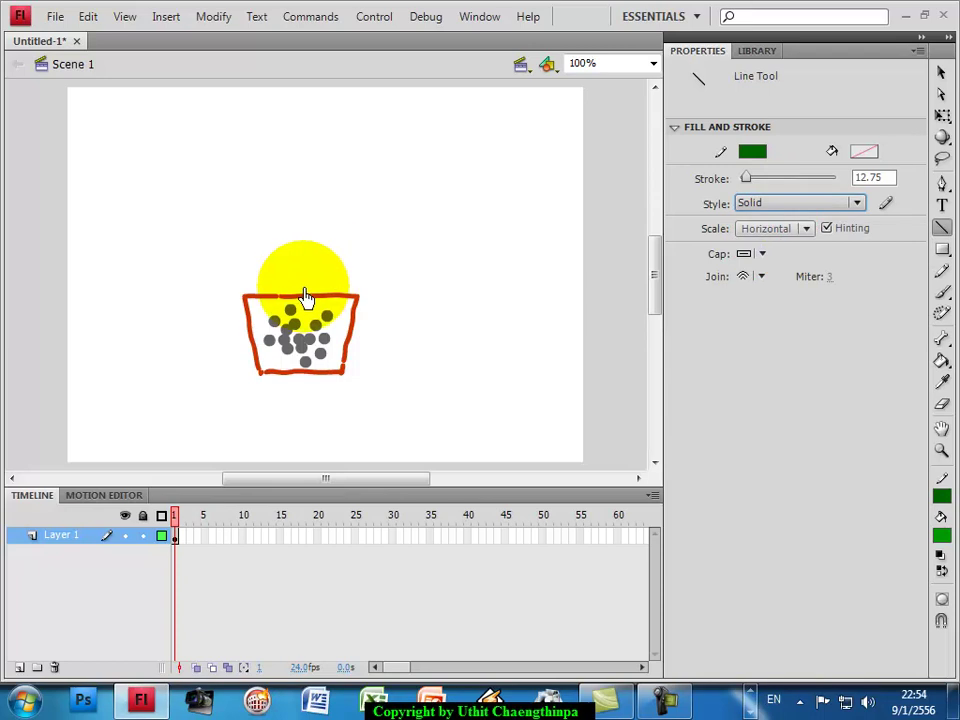
pyautogui.moveTo(300, 298); pyautogui.dragTo(300, 222)
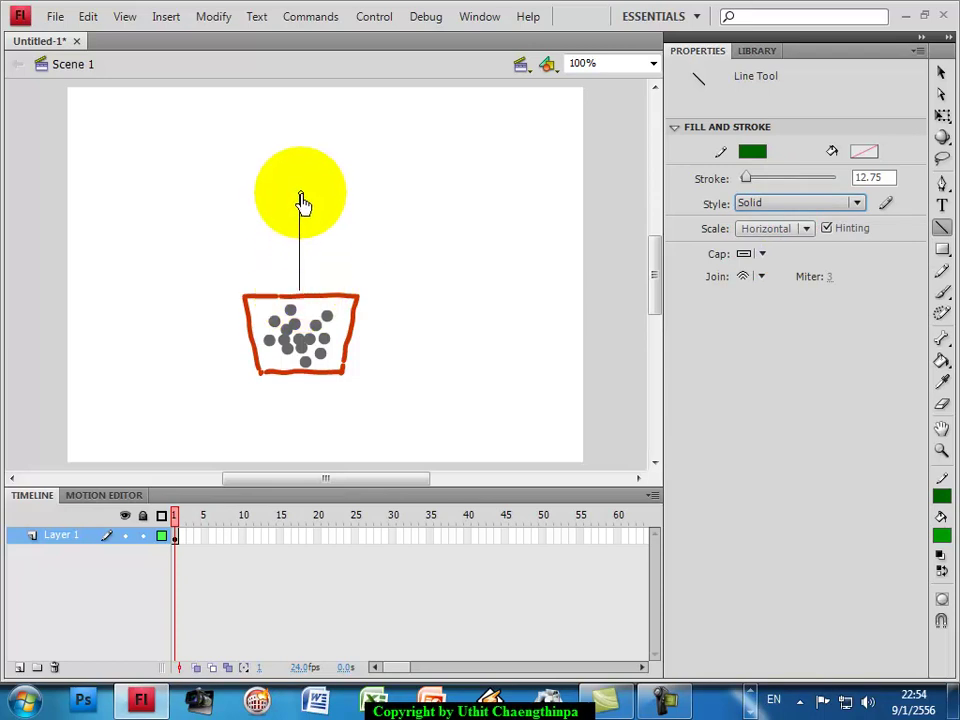
pyautogui.moveTo(298, 190); pyautogui.dragTo(299, 185)
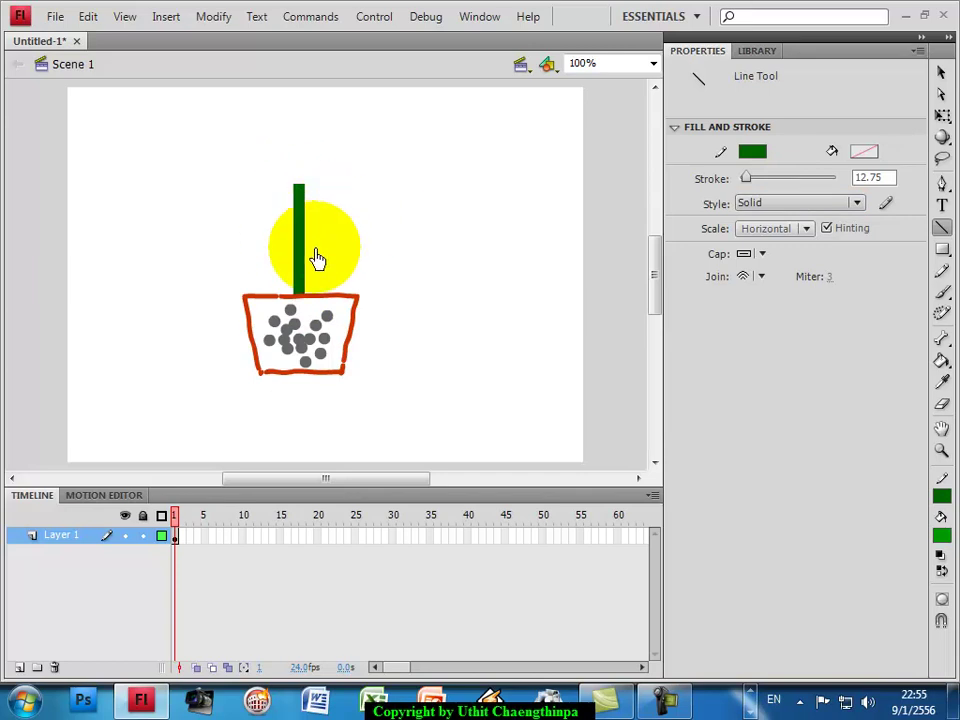
pyautogui.moveTo(304, 243); pyautogui.dragTo(336, 214)
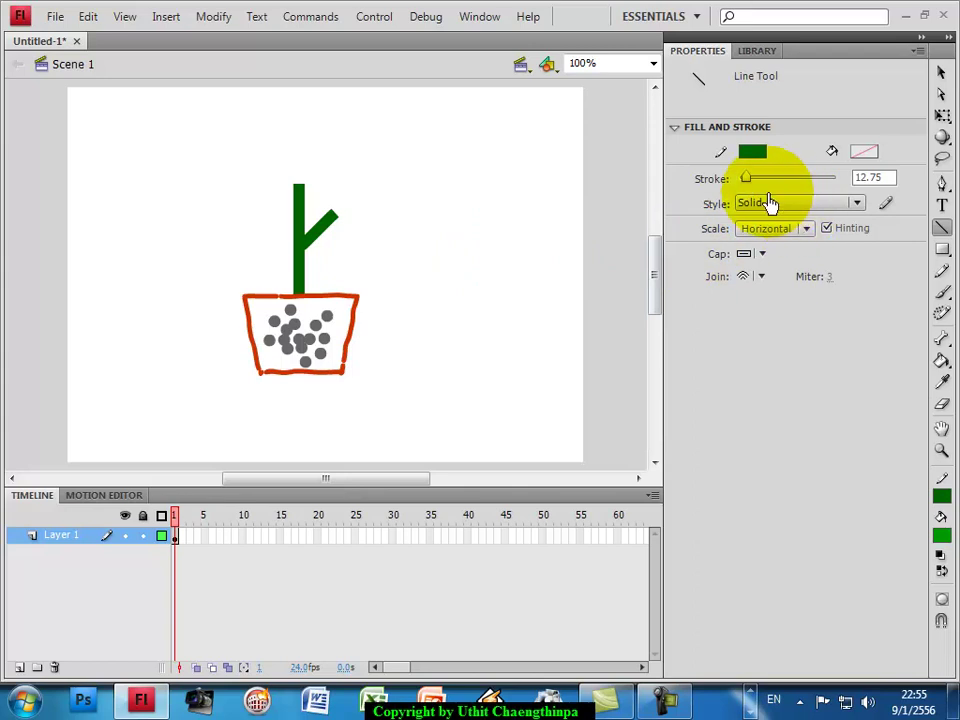
# - Add magenta blossoms around the stem's top and the branch tip with Stippled lines of stroke size 49.60
pyautogui.click(752, 153)
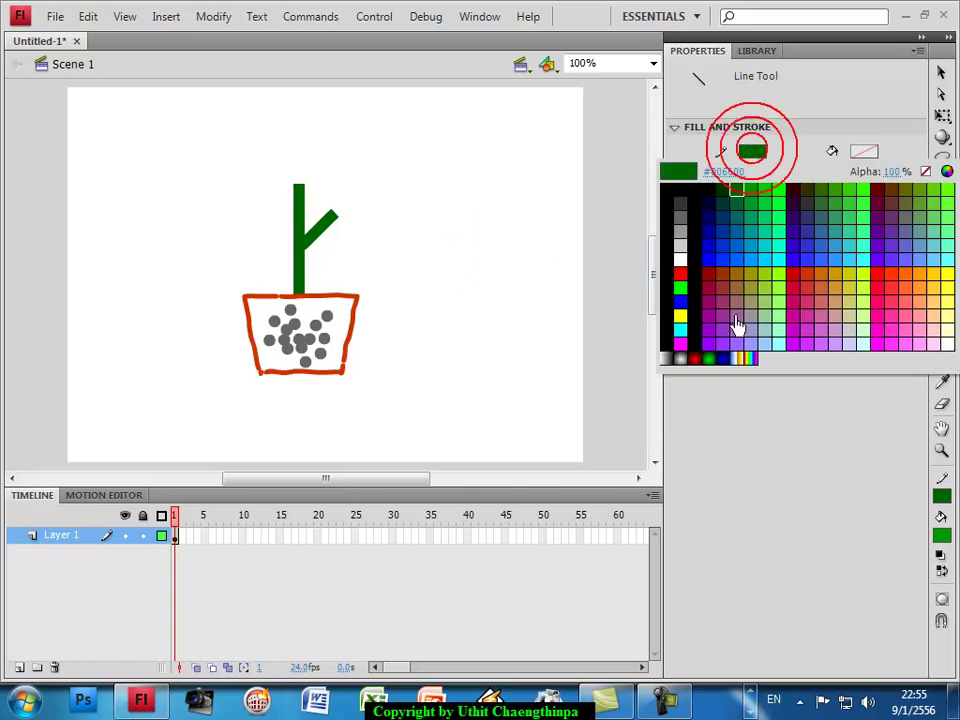
pyautogui.click(880, 338)
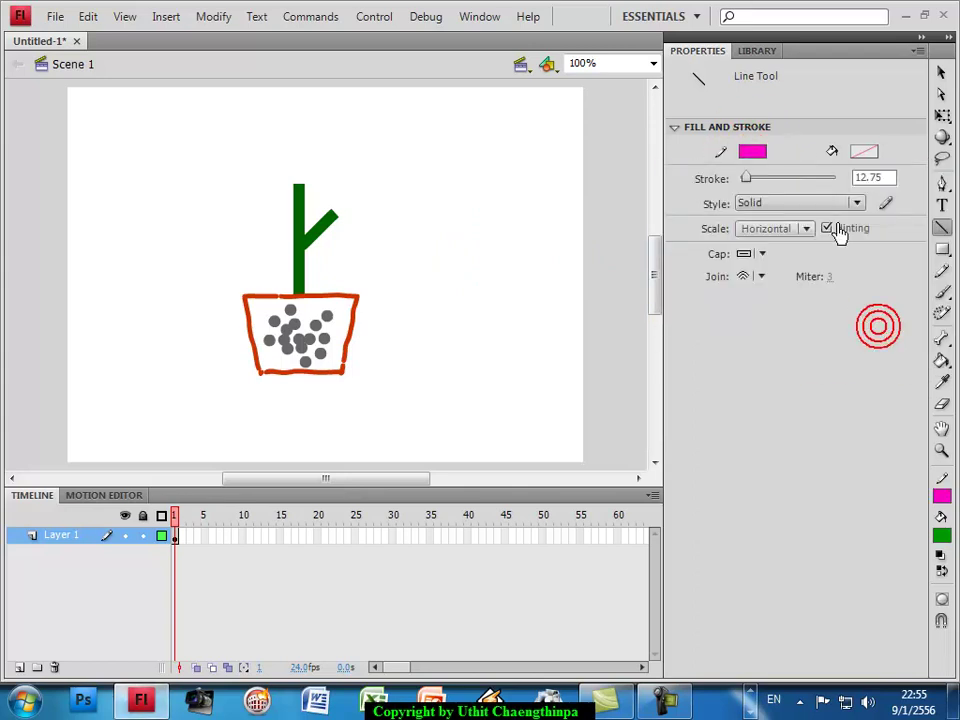
pyautogui.click(853, 206)
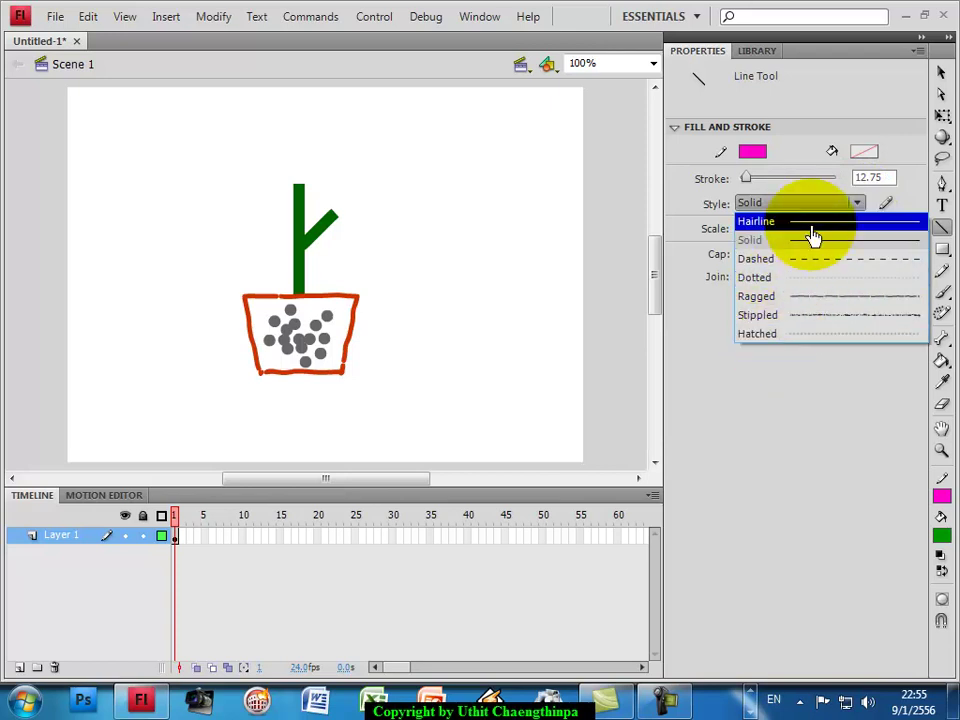
pyautogui.click(797, 316)
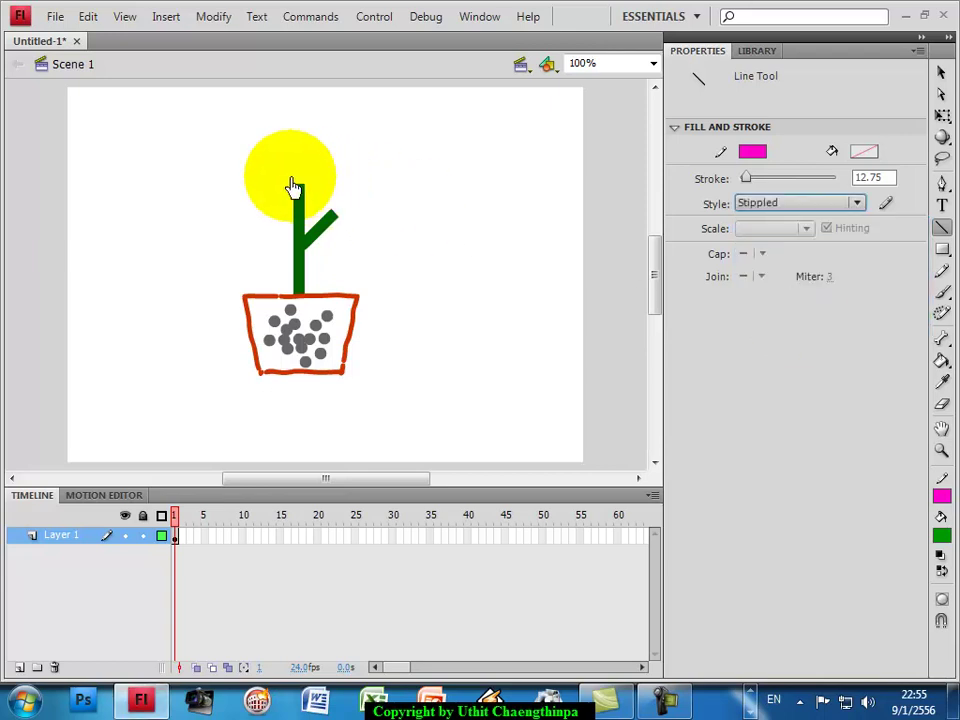
pyautogui.moveTo(743, 188); pyautogui.dragTo(764, 178)
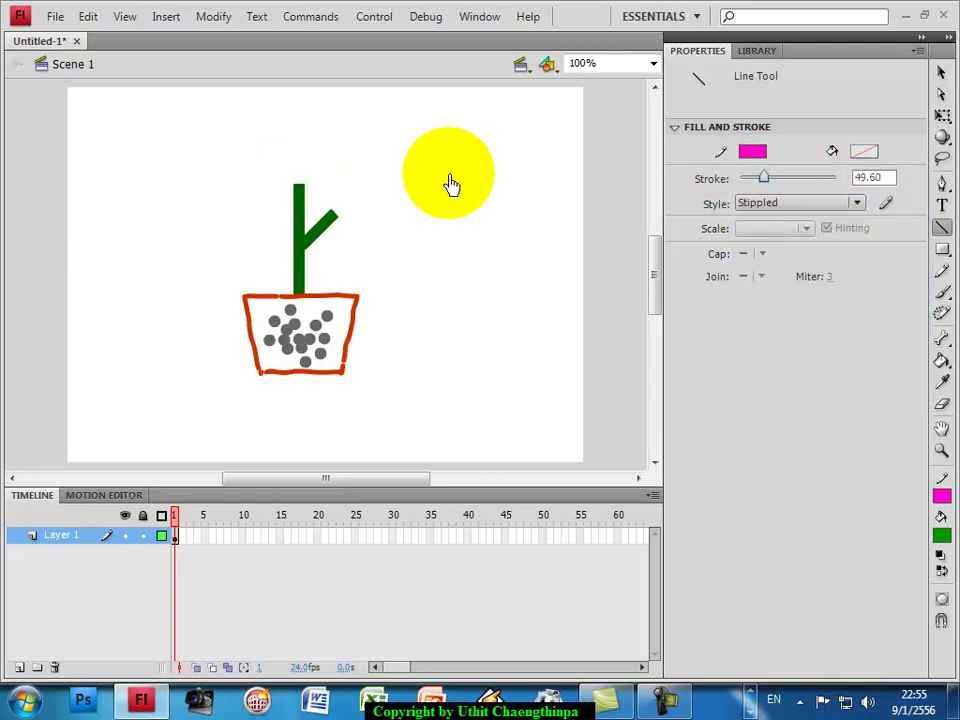
pyautogui.moveTo(308, 182)
pyautogui.mouseDown()
pyautogui.moveTo(349, 171)
pyautogui.moveTo(289, 180)
pyautogui.moveTo(272, 163)
pyautogui.moveTo(352, 200)
pyautogui.moveTo(336, 236)
pyautogui.moveTo(350, 205)
pyautogui.mouseUp()
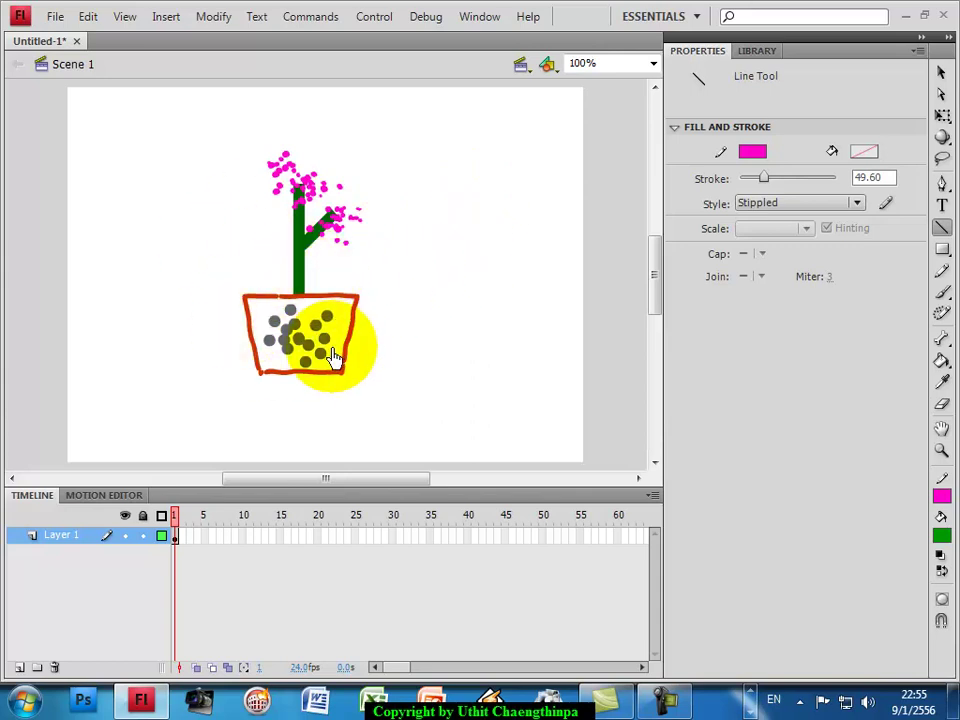
# - Draw two crossing diagonal Hatched lines inside the flowerpot in dark purple with stroke size 22.40
pyautogui.click(798, 204)
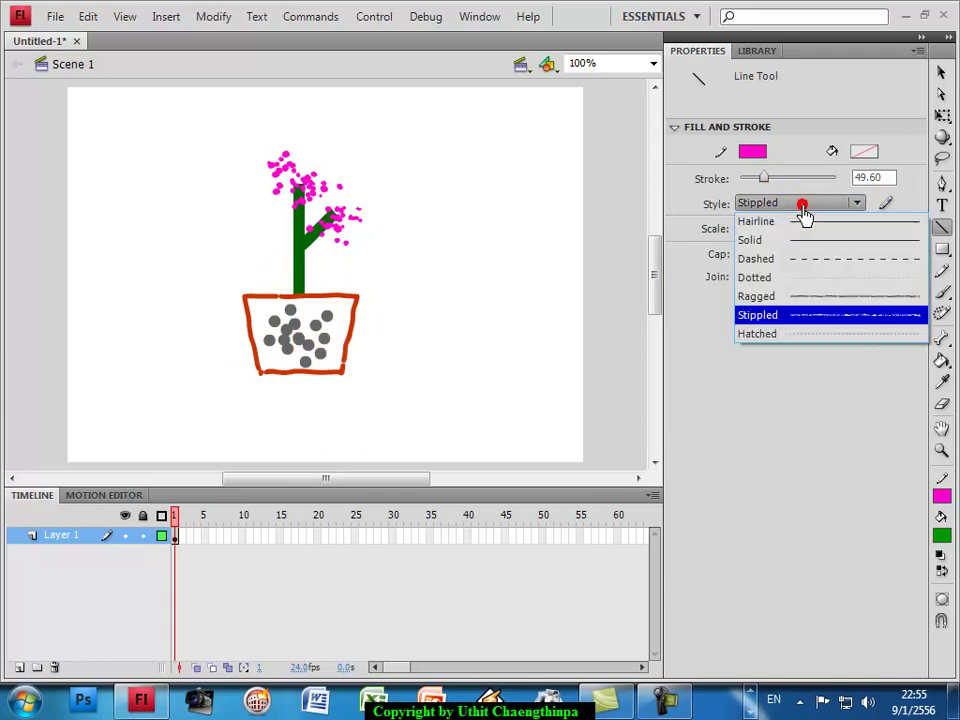
pyautogui.click(788, 334)
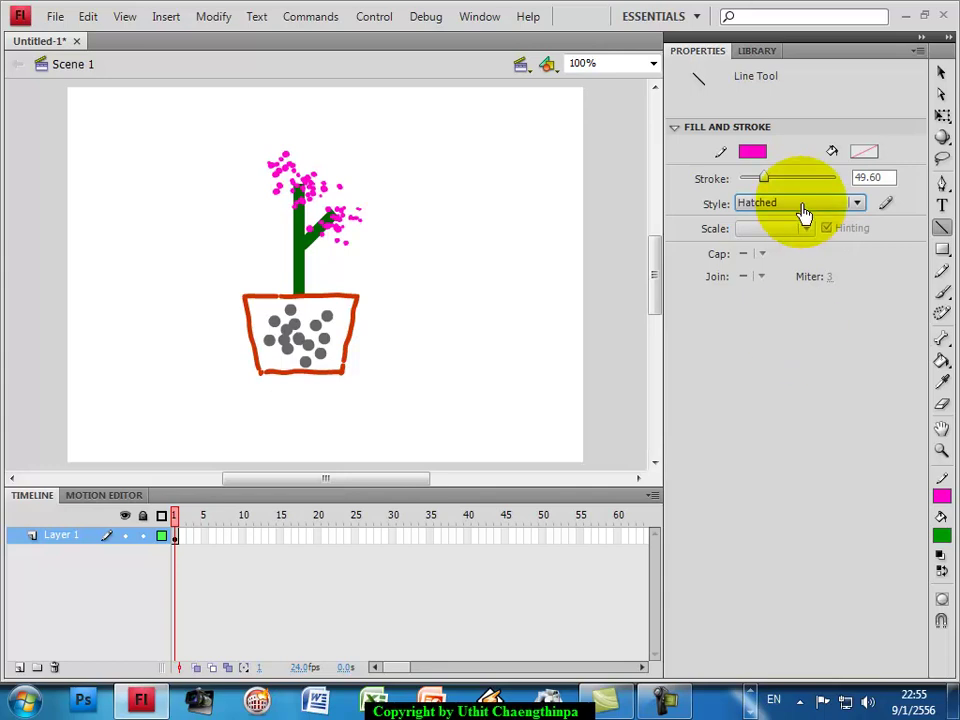
pyautogui.click(754, 153)
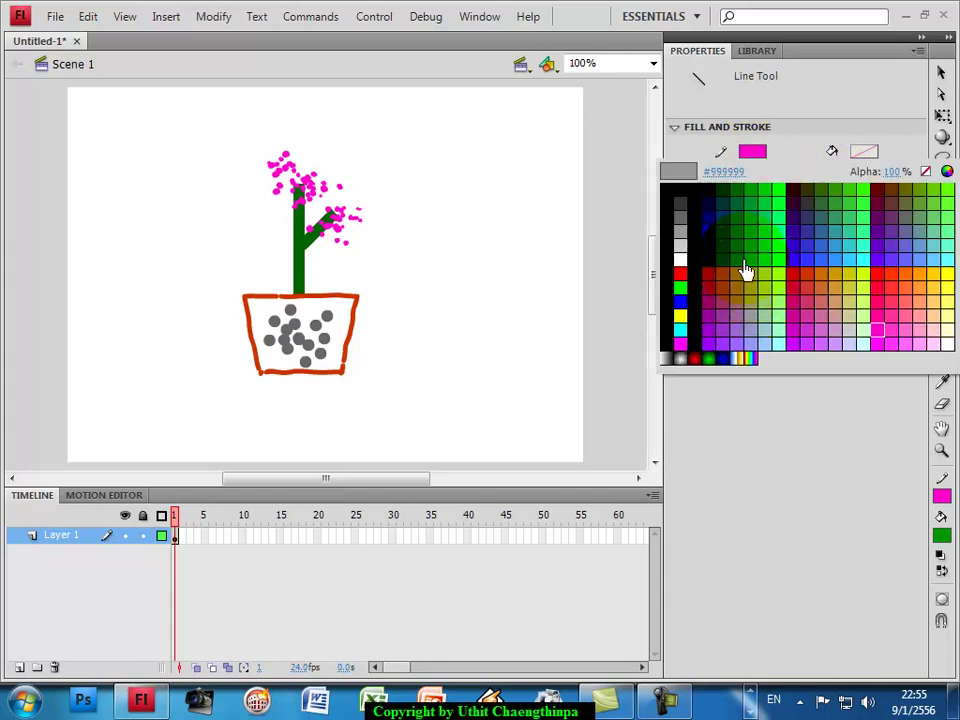
pyautogui.click(883, 230)
pyautogui.moveTo(766, 185); pyautogui.dragTo(752, 183)
pyautogui.moveTo(259, 309); pyautogui.dragTo(332, 372)
pyautogui.moveTo(346, 302); pyautogui.dragTo(266, 366)
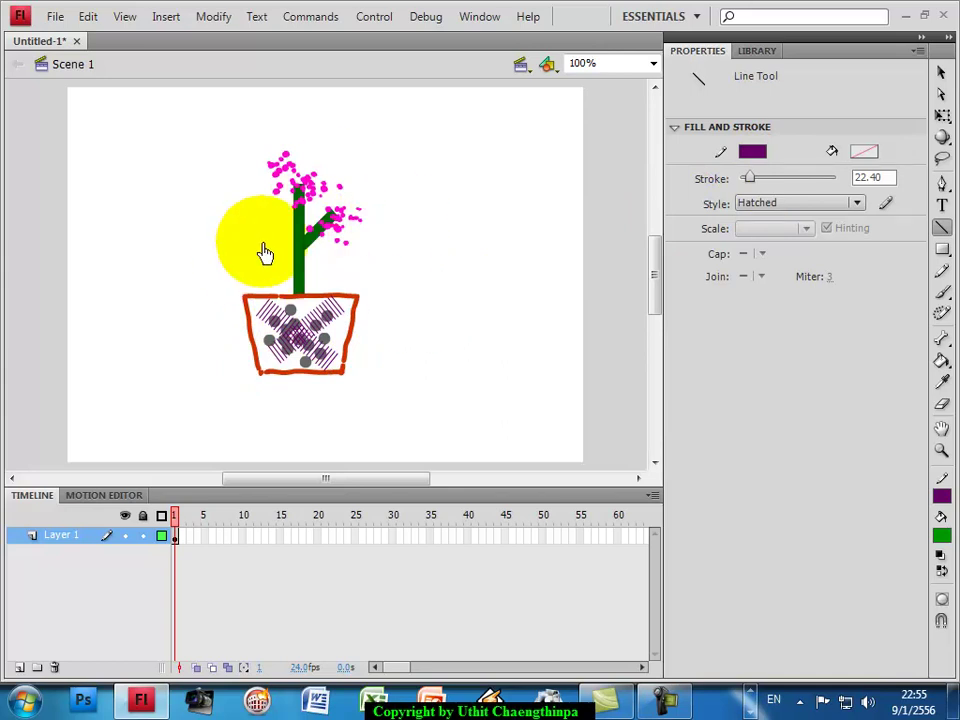
# - Add yellow blossoms among the magenta ones with Stippled lines of stroke size 43.70
pyautogui.click(820, 205)
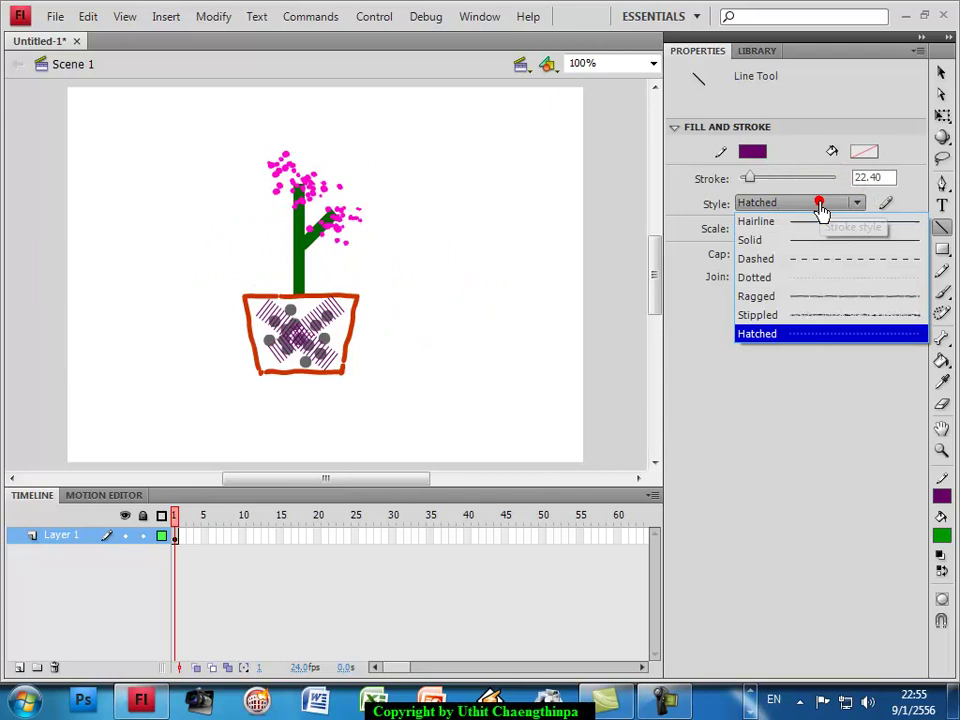
pyautogui.click(806, 318)
pyautogui.click(750, 155)
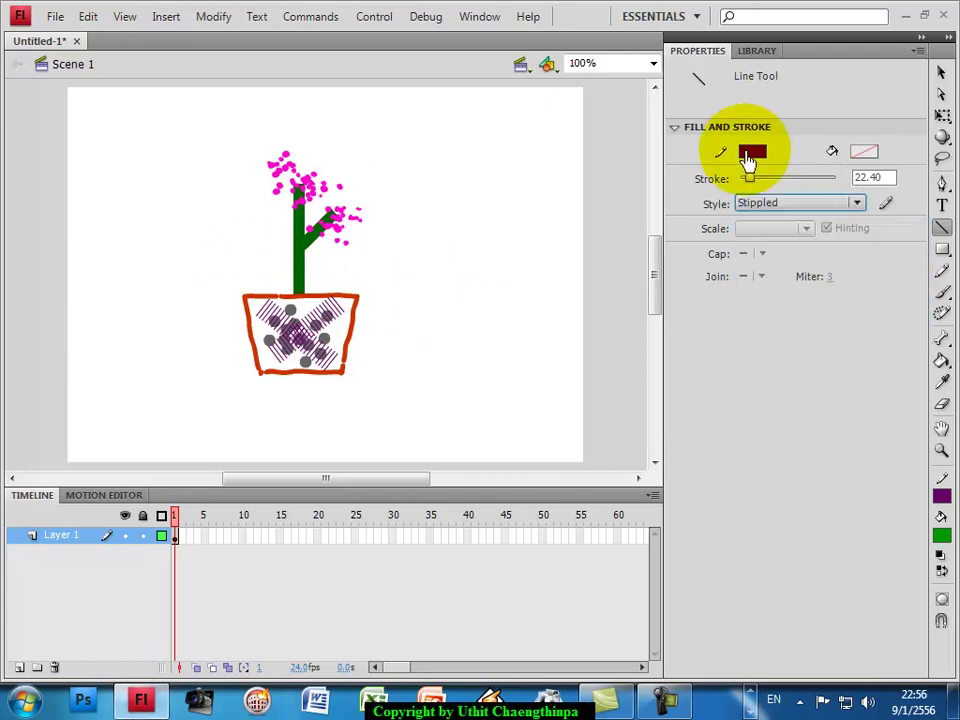
pyautogui.click(945, 285)
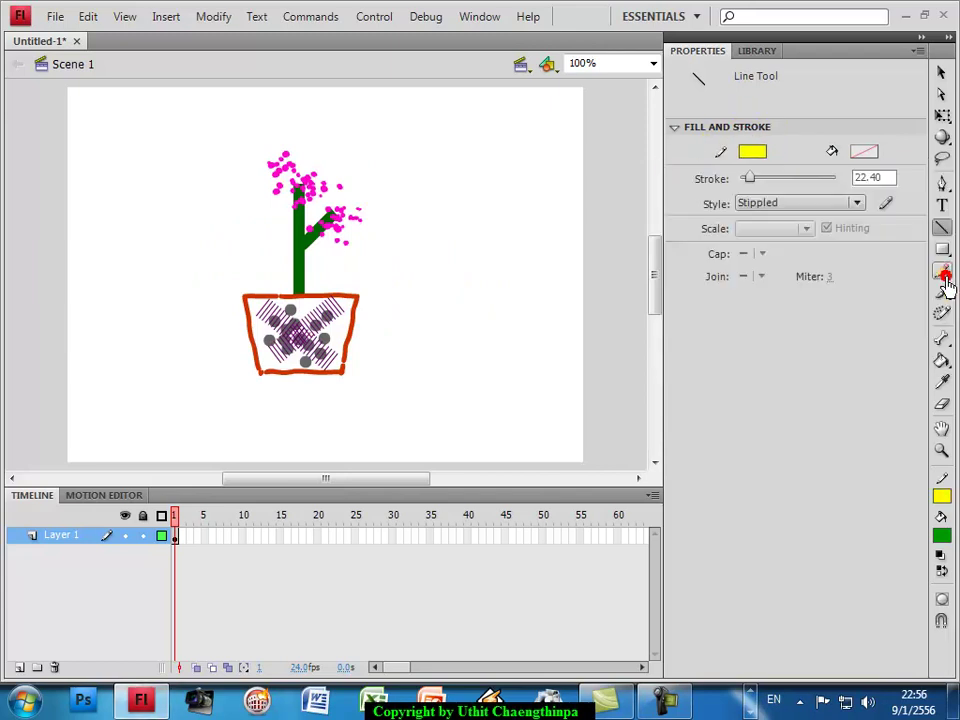
pyautogui.moveTo(750, 178); pyautogui.dragTo(760, 178)
pyautogui.moveTo(274, 201)
pyautogui.mouseDown()
pyautogui.moveTo(343, 199)
pyautogui.moveTo(352, 258)
pyautogui.moveTo(349, 246)
pyautogui.mouseUp()
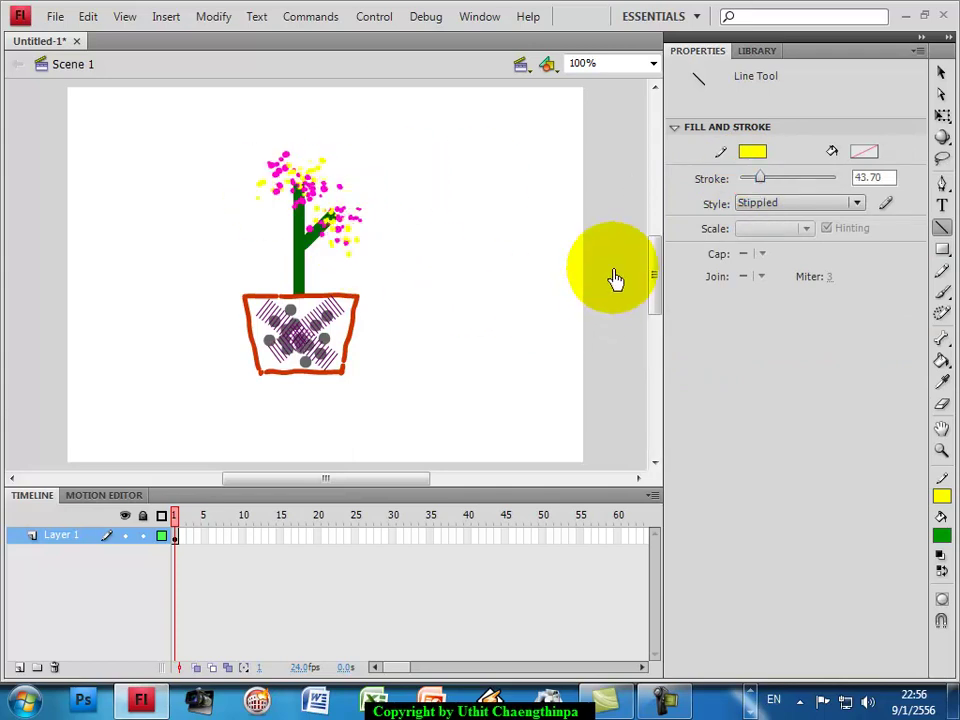